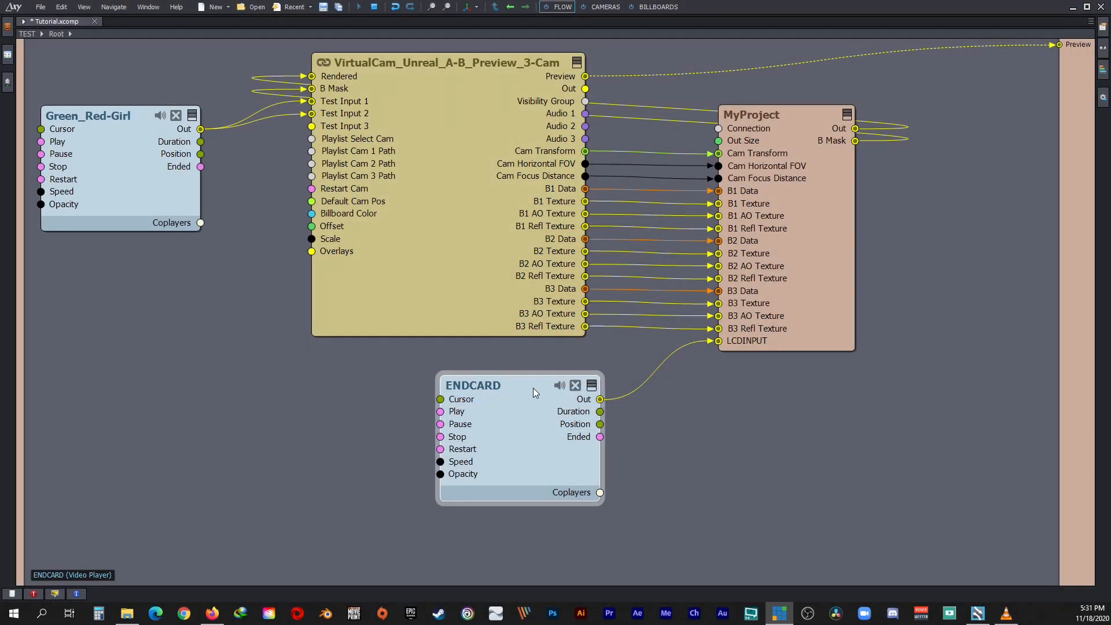
# Step: Shift the ENDCARD node aside and insert a Placer module between it and the MyProject node
pyautogui.click(468, 379)
pyautogui.moveTo(469, 378); pyautogui.dragTo(387, 370)
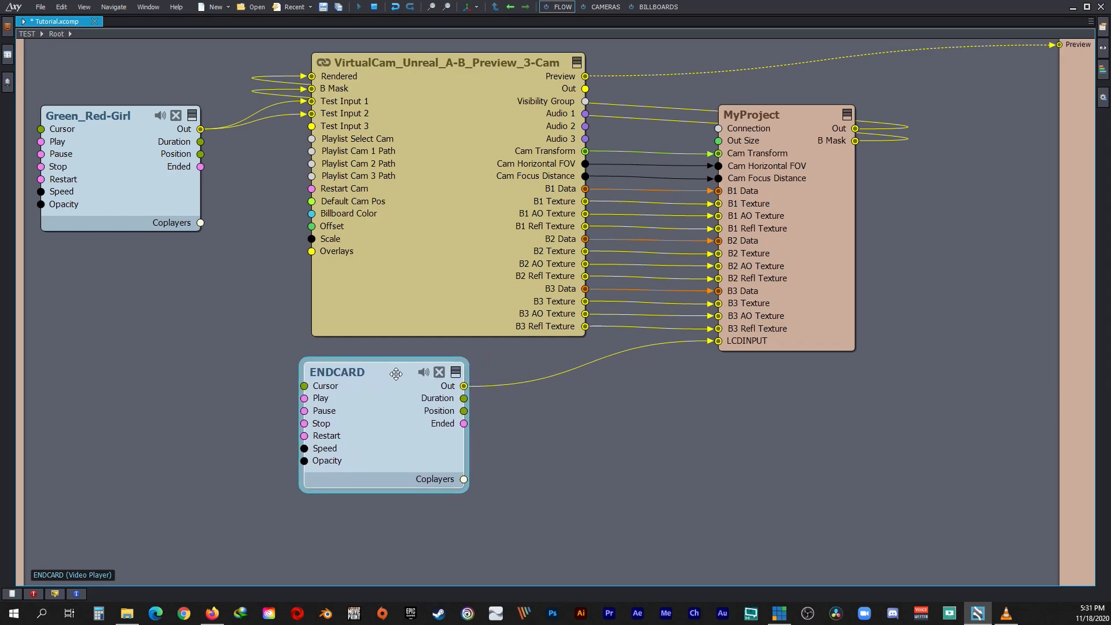
pyautogui.rightClick(610, 397)
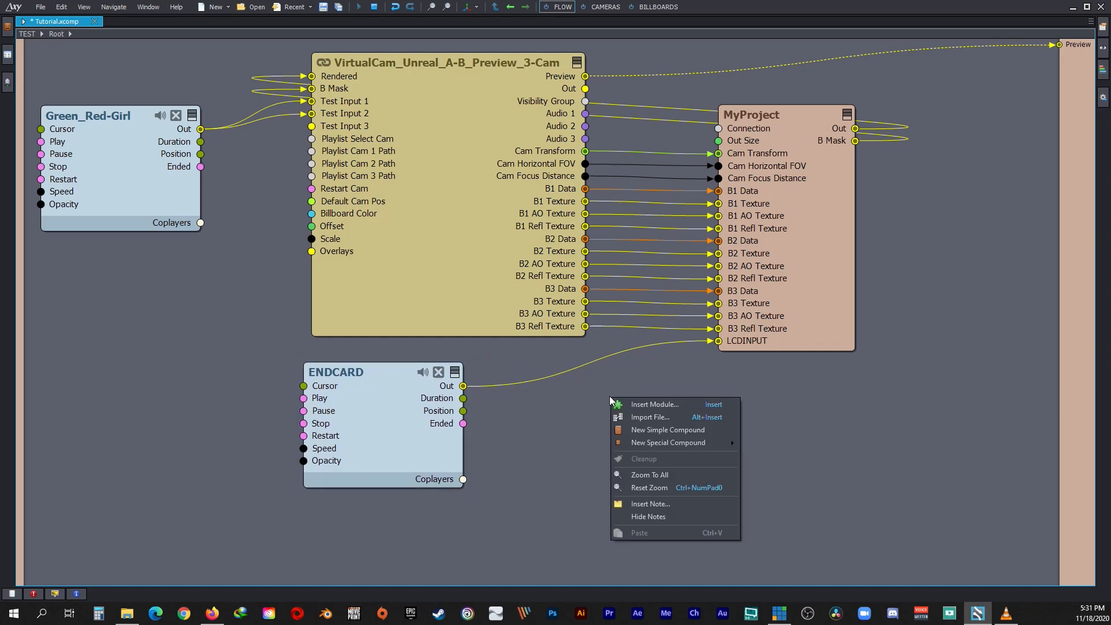
pyautogui.click(647, 405)
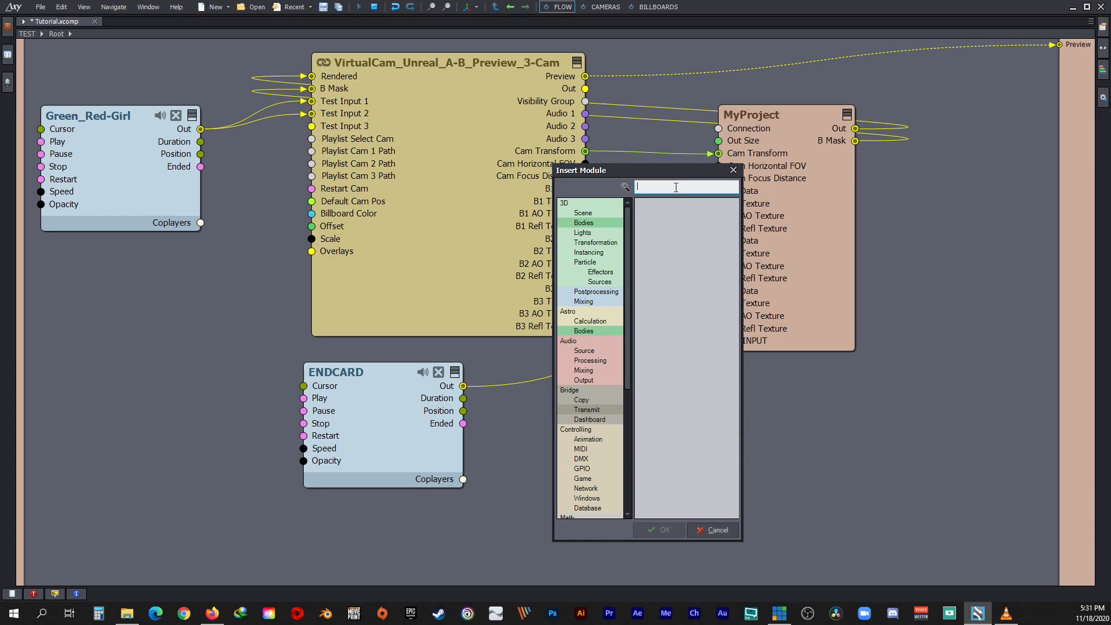
pyautogui.write('placer')
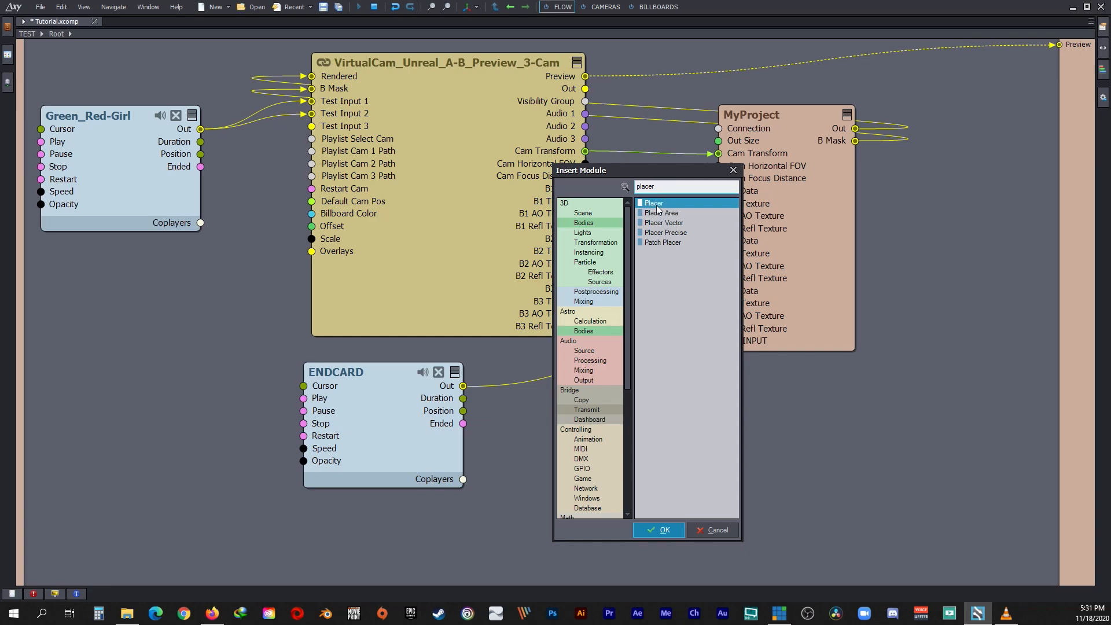
pyautogui.click(663, 530)
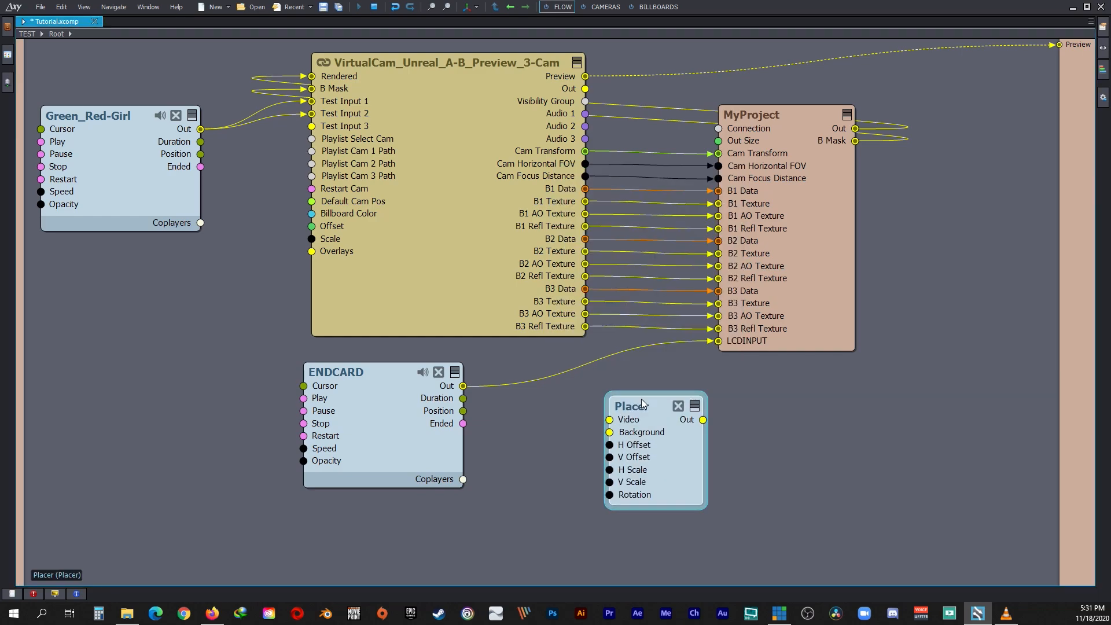
pyautogui.moveTo(644, 405); pyautogui.dragTo(581, 375)
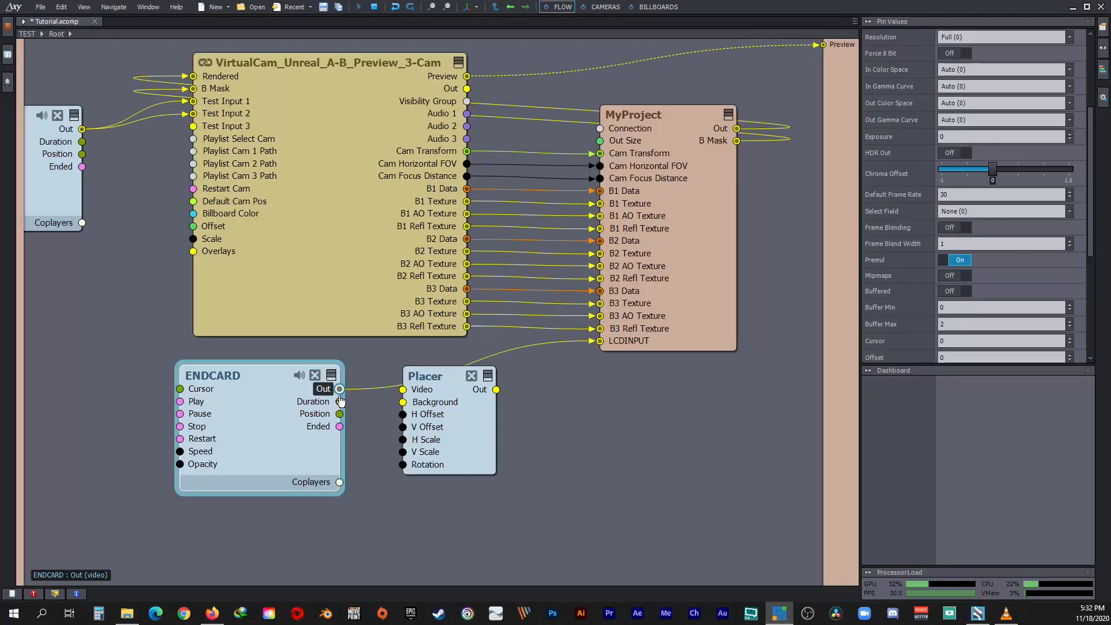
pyautogui.click(440, 383)
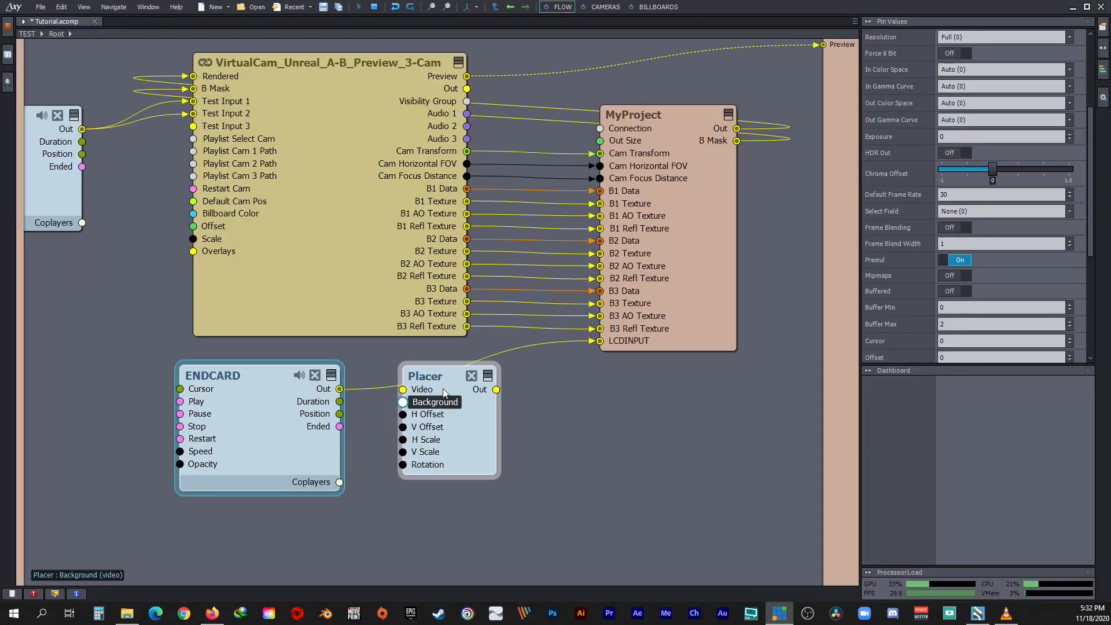
# Step: Examine the ENDCARD video player's playback settings, including its Looping option
pyautogui.click(238, 373)
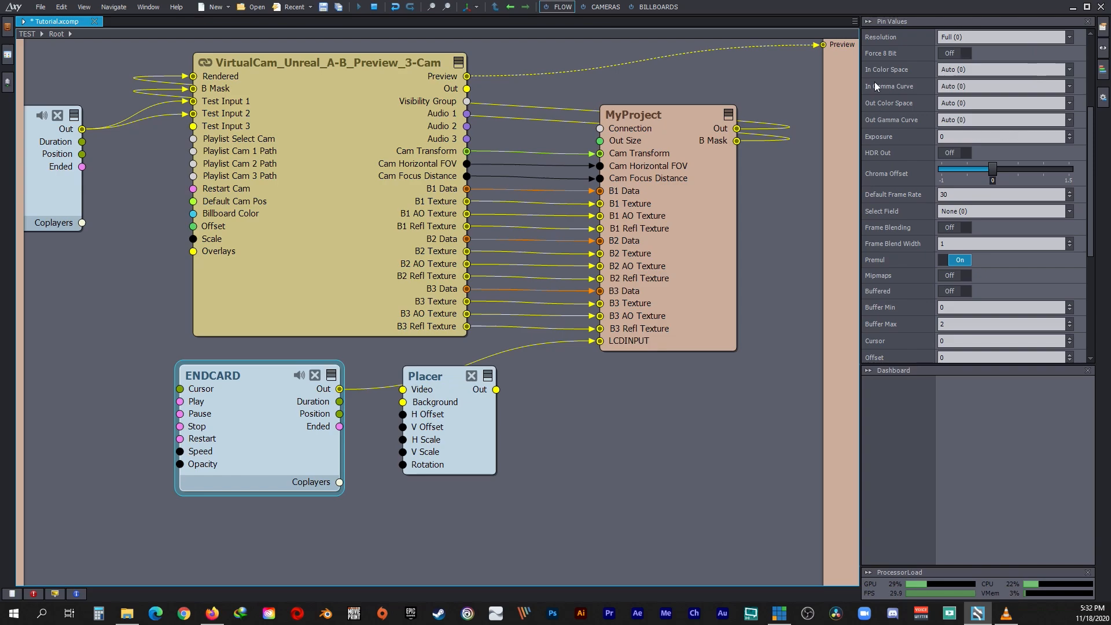
pyautogui.moveTo(1091, 119); pyautogui.dragTo(1104, 158)
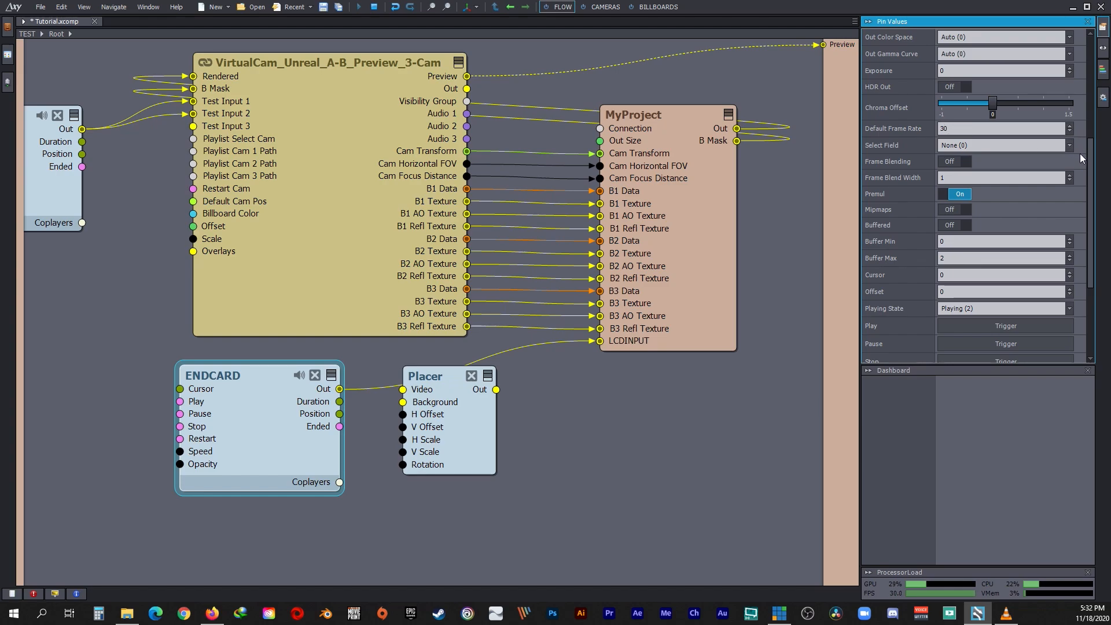
pyautogui.moveTo(1090, 158); pyautogui.dragTo(1085, 244)
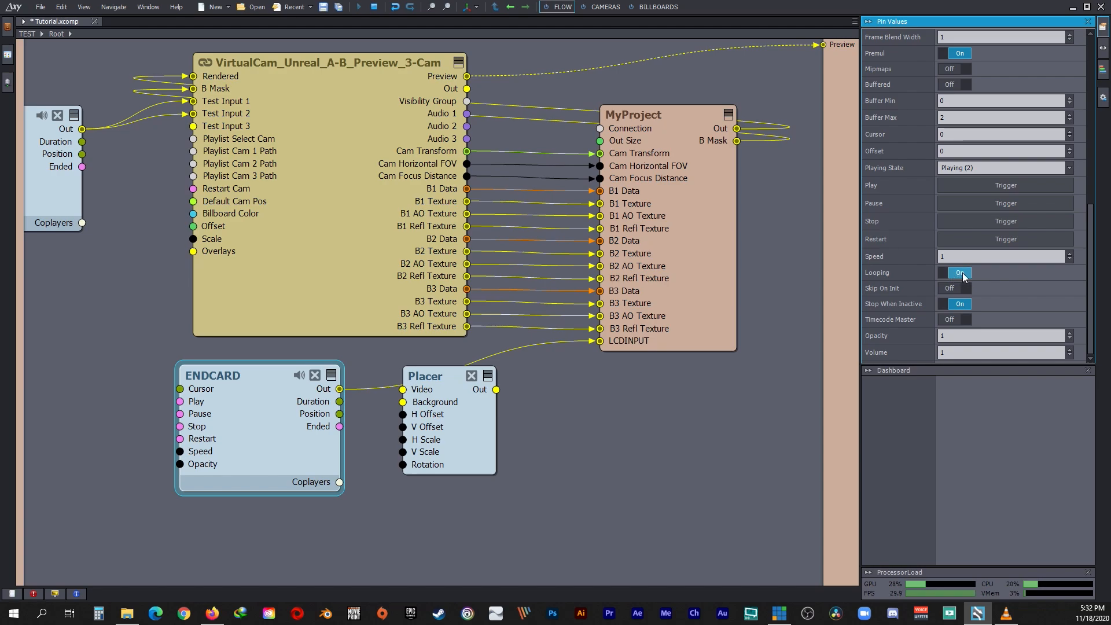
pyautogui.moveTo(1092, 311)
pyautogui.mouseDown()
pyautogui.moveTo(1096, 132)
pyautogui.moveTo(1091, 310)
pyautogui.mouseUp()
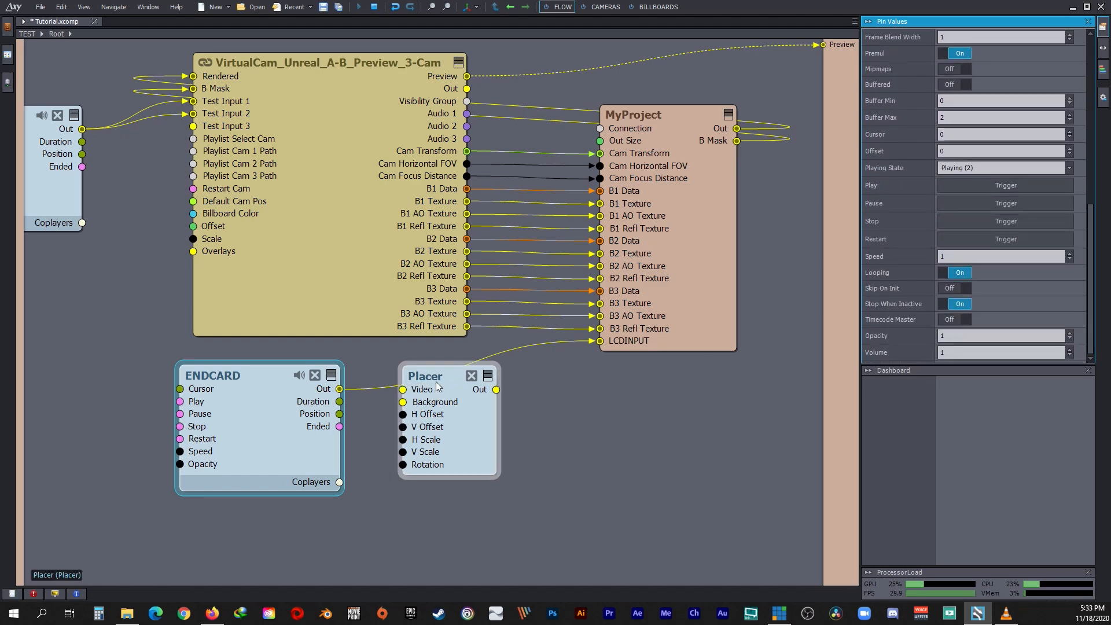
# Step: Route ENDCARD's Out into the Placer's Video input and the Placer's Out into MyProject's LCDINPUT, spacing the Placer evenly between them
pyautogui.moveTo(440, 383); pyautogui.dragTo(429, 383)
pyautogui.moveTo(340, 393); pyautogui.dragTo(394, 390)
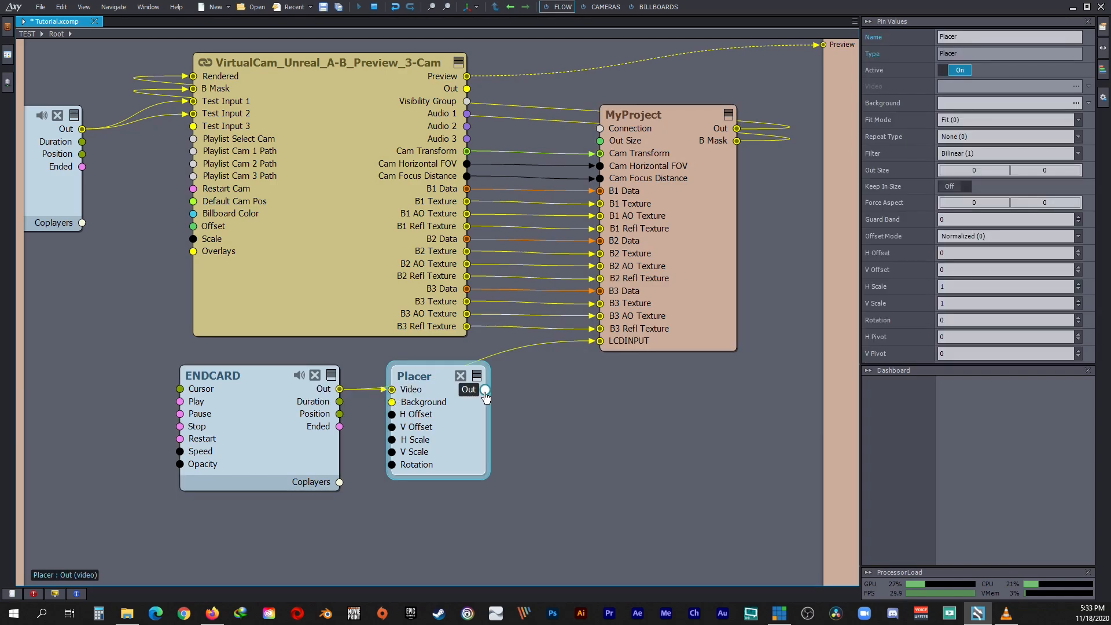
pyautogui.moveTo(484, 390); pyautogui.dragTo(600, 341)
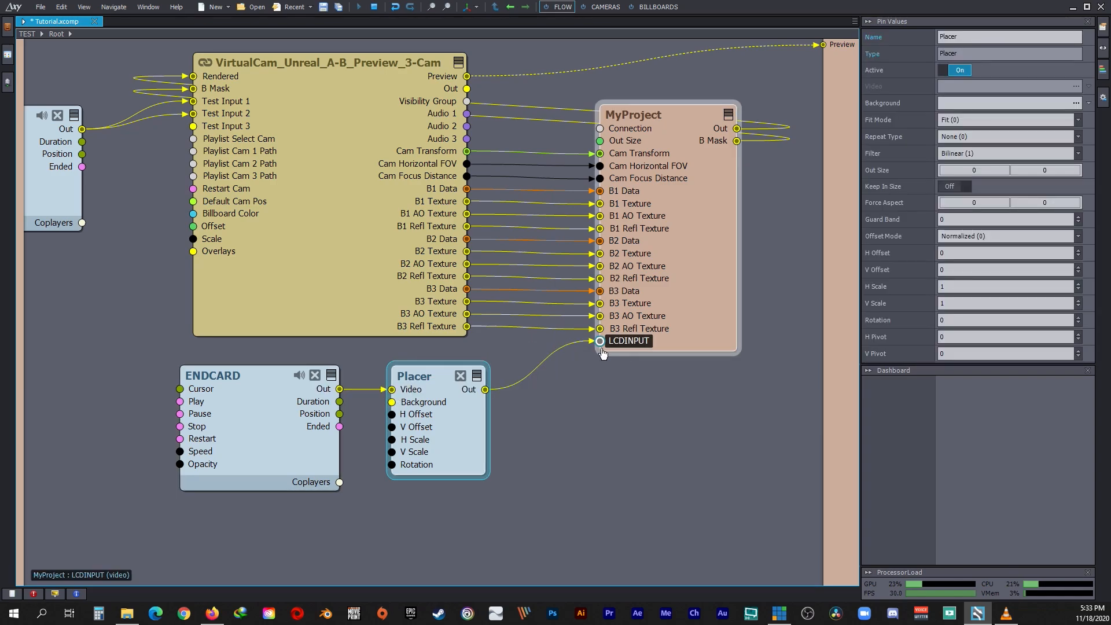
pyautogui.moveTo(425, 379); pyautogui.dragTo(465, 379)
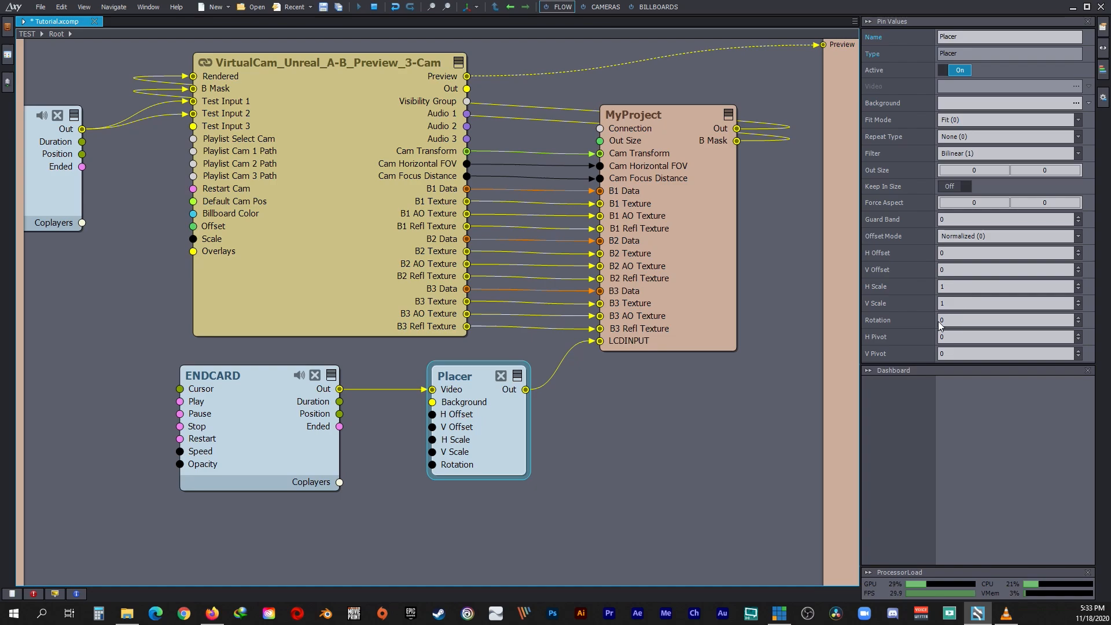
# Step: Show an enlarged scene preview below the flow and set the Placer's Rotation to 90
pyautogui.click(12, 594)
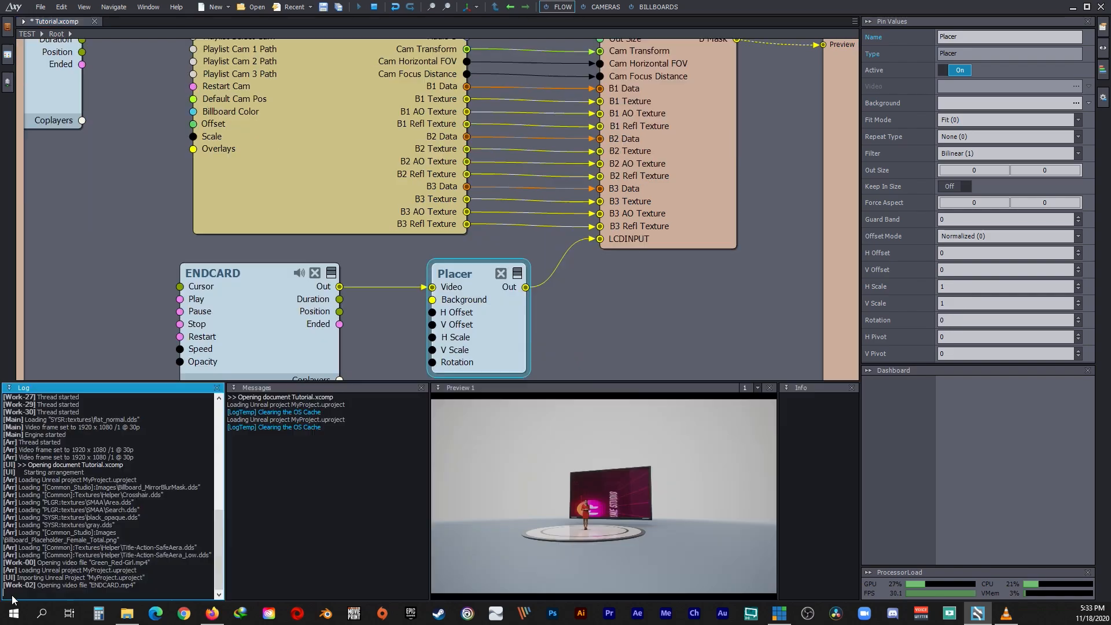
pyautogui.moveTo(570, 382); pyautogui.dragTo(590, 307)
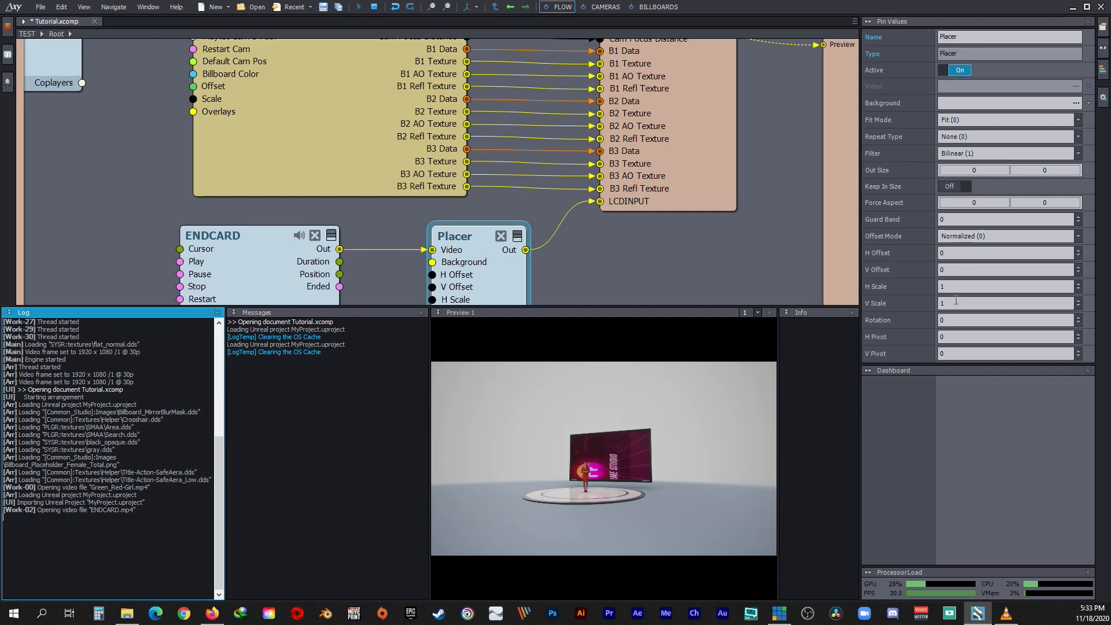
pyautogui.click(941, 320)
pyautogui.write('.04')
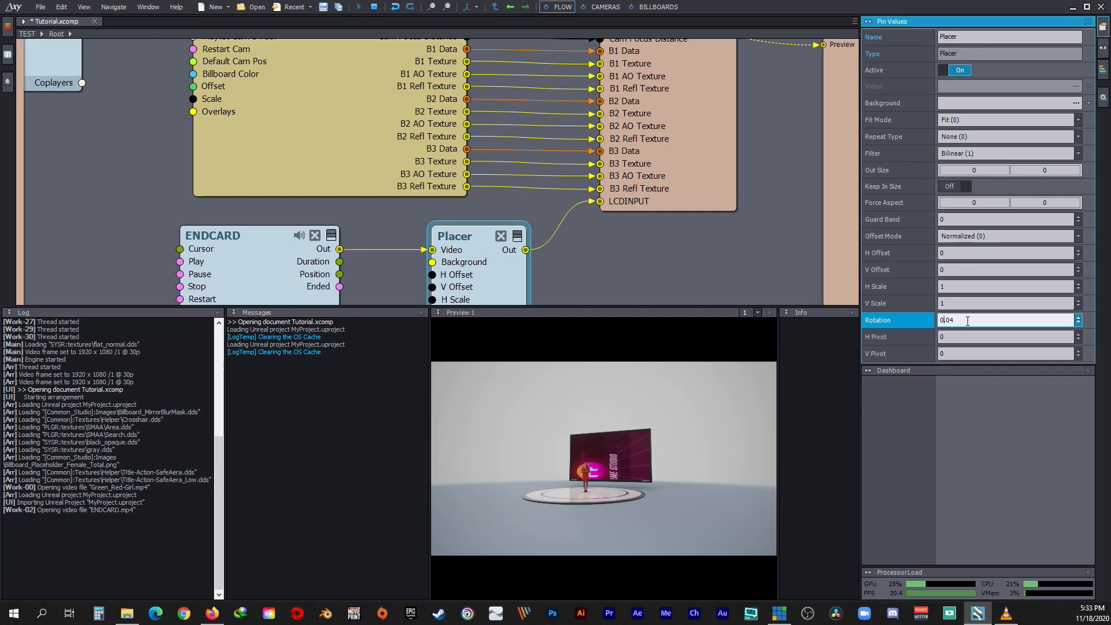
pyautogui.write('90')
pyautogui.press('Return')
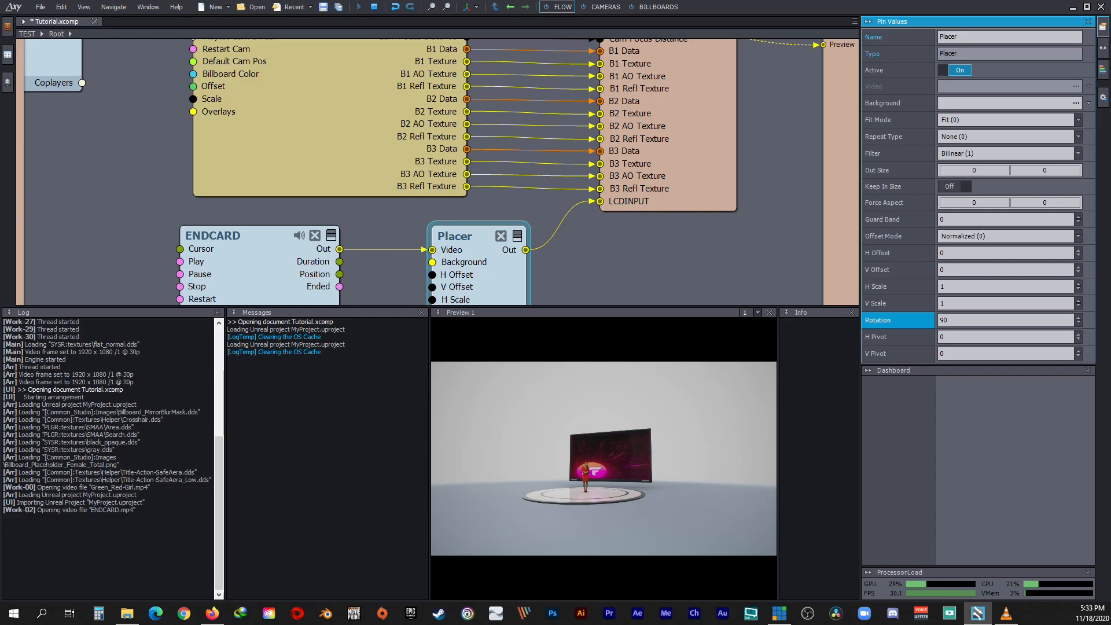
# Step: Set the Placer's H Scale to 0.74, H Offset to 0.16 and V Offset to 0.28
pyautogui.click(956, 286)
pyautogui.write('.04')
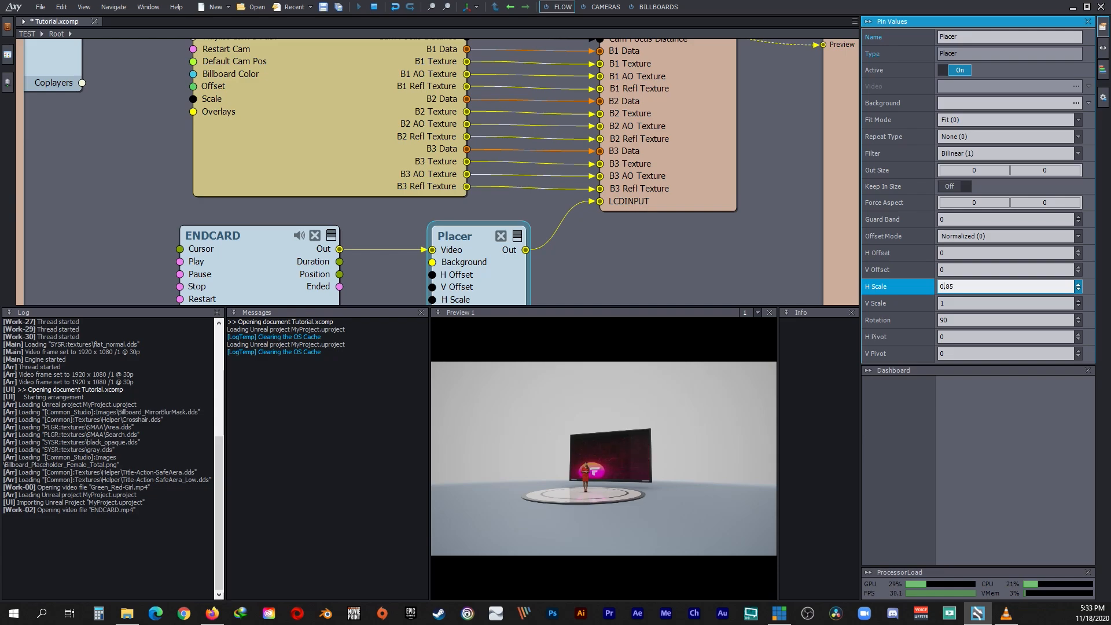
pyautogui.click(955, 253)
pyautogui.write('.16')
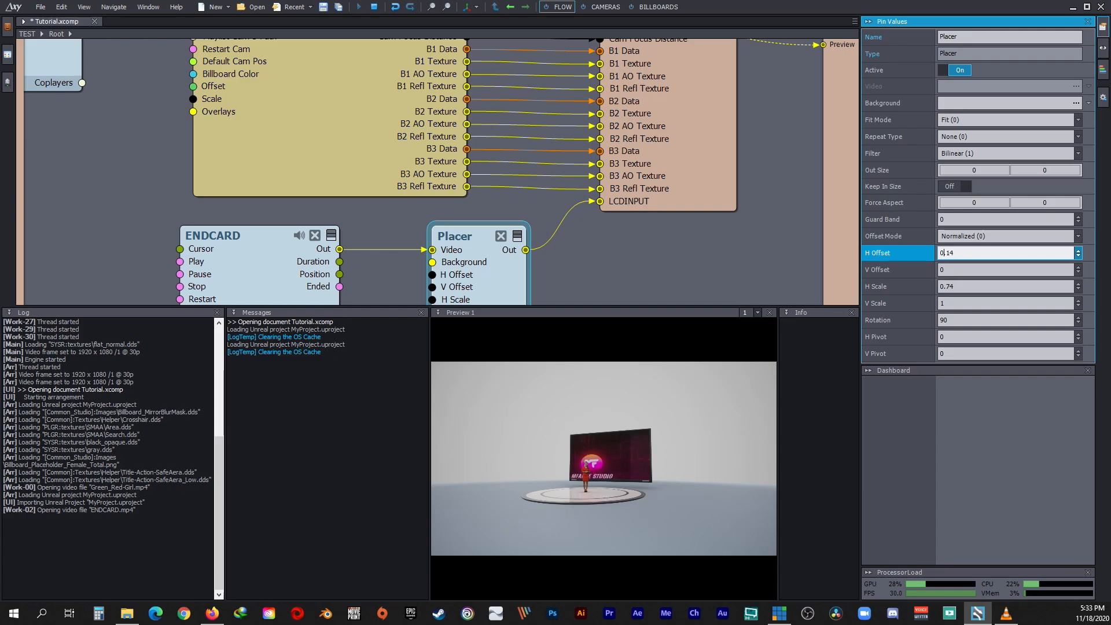
pyautogui.click(965, 270)
pyautogui.write('.28')
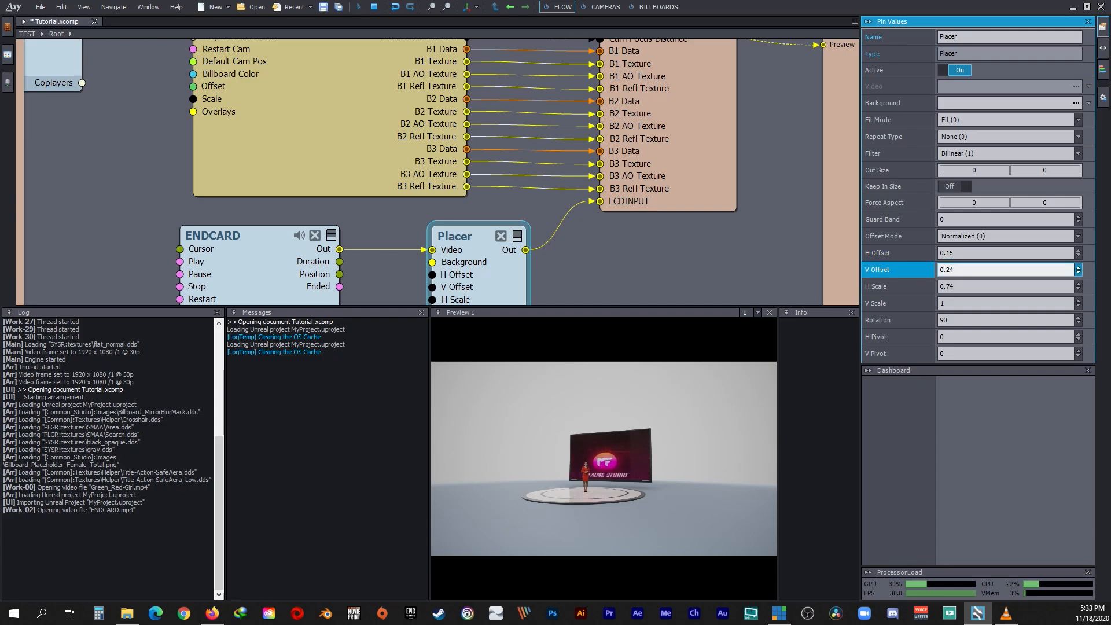
# Step: Set the Placer's H Offset to 0.29 and its V Scale to 0.65
pyautogui.click(968, 253)
pyautogui.press('BackSpace')
pyautogui.press('BackSpace')
pyautogui.write('2')
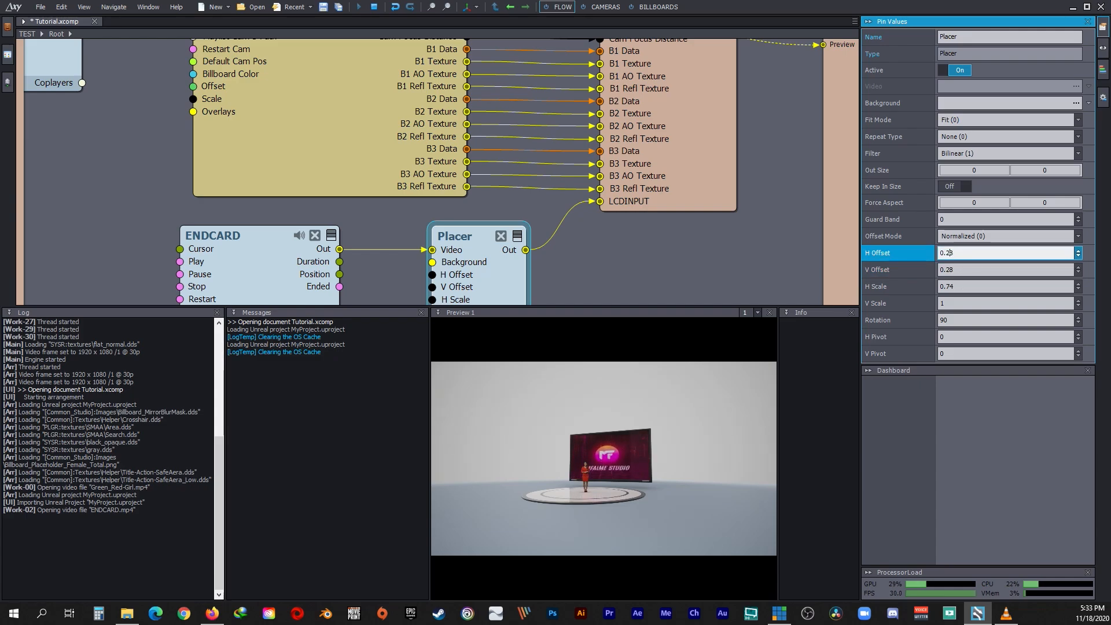
pyautogui.write('9')
pyautogui.click(957, 304)
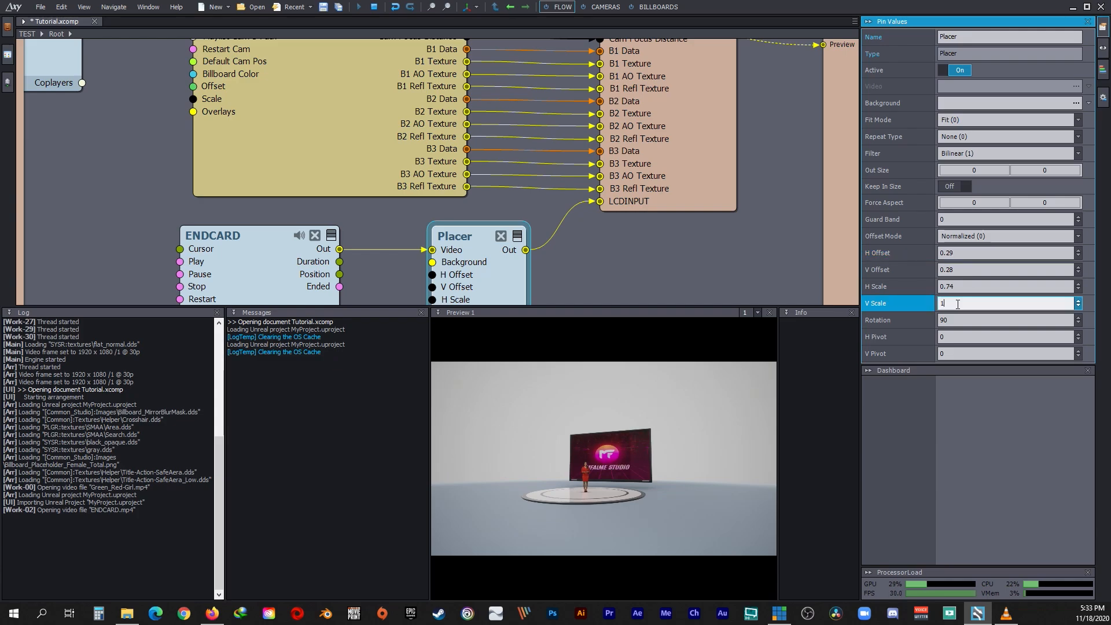
pyautogui.press('BackSpace')
pyautogui.press('BackSpace')
pyautogui.write('62')
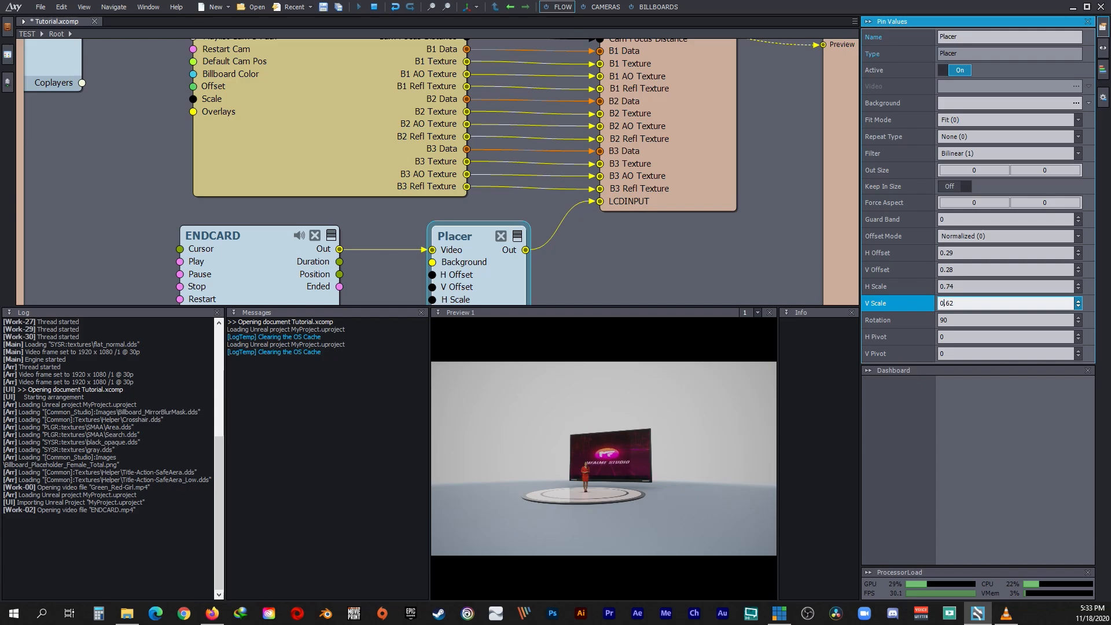
# Step: Refine the logo's placement on the LCD by setting the Placer's V Offset to 0.3 and H Offset to 0.26
pyautogui.click(956, 269)
pyautogui.press('BackSpace')
pyautogui.write('3')
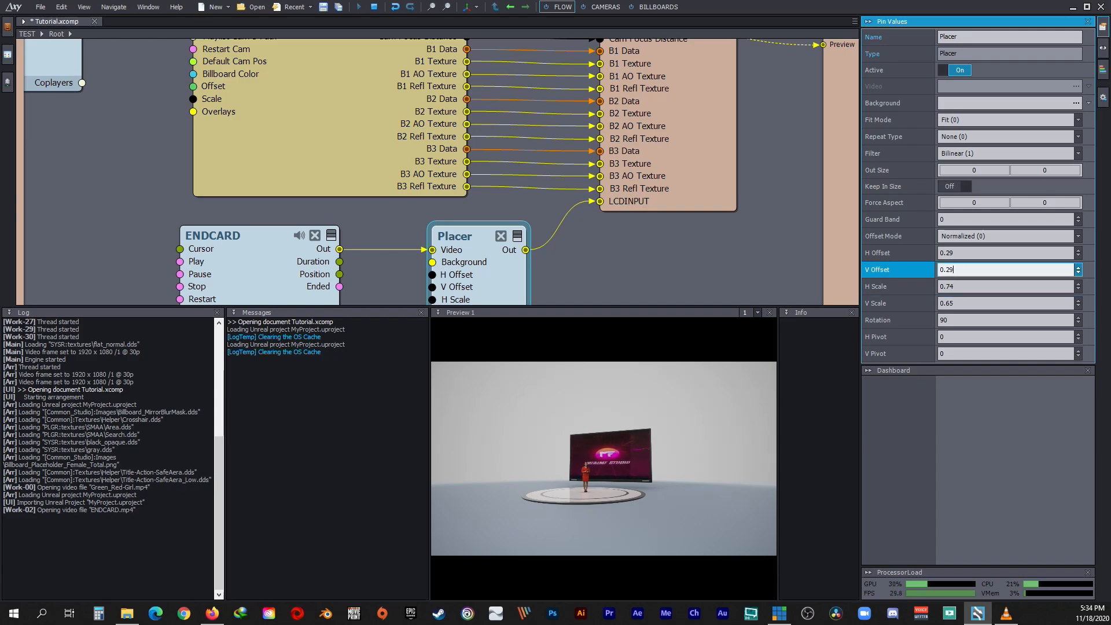
pyautogui.click(955, 259)
pyautogui.press('BackSpace')
pyautogui.write('5')
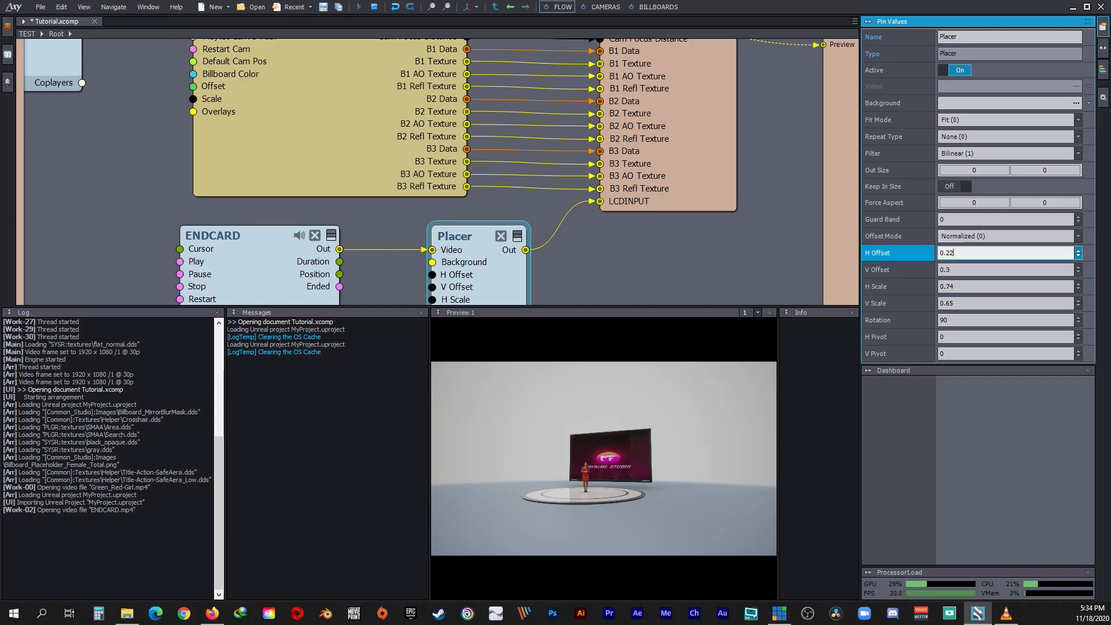
pyautogui.press('BackSpace')
pyautogui.write('6')
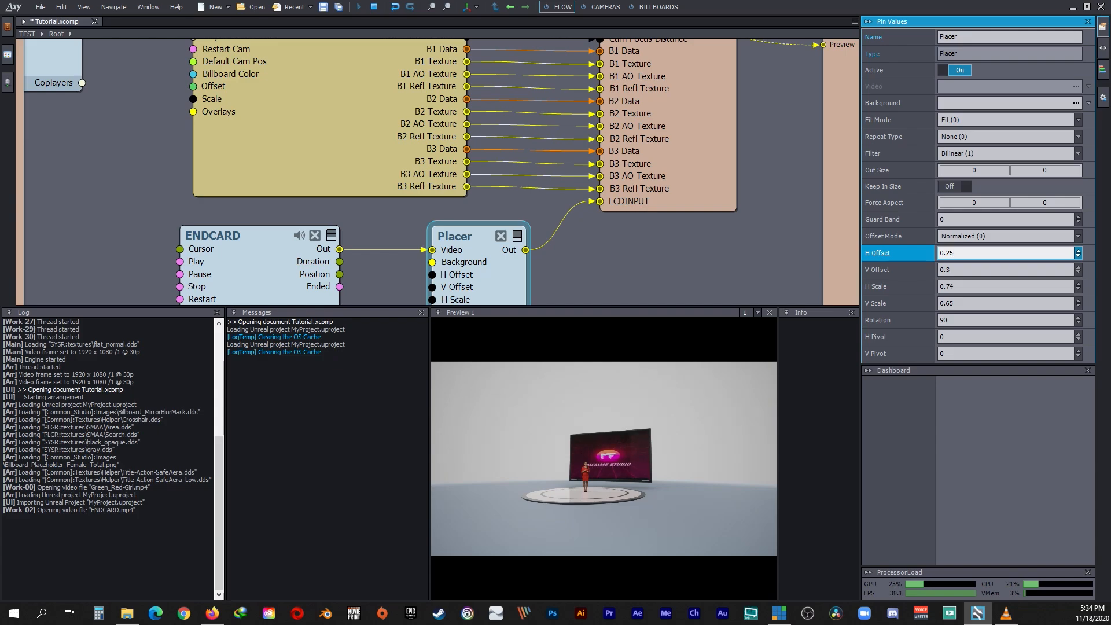
# Step: Adjust the logo's proportions by setting the Placer's H Scale to 0.4 and V Scale to 0.74
pyautogui.click(958, 286)
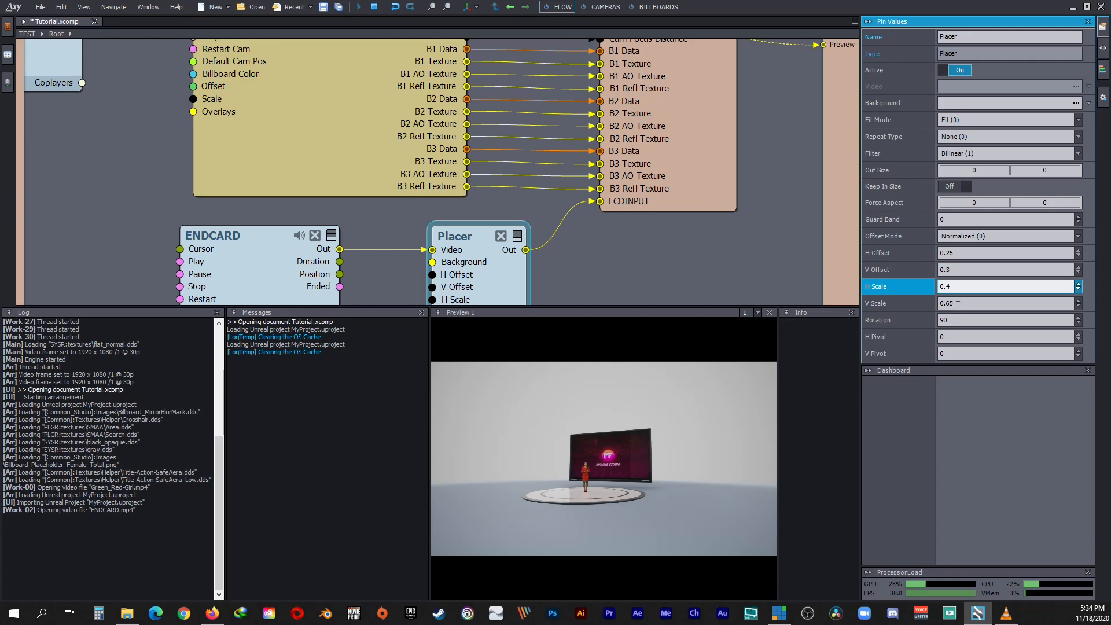
pyautogui.click(959, 304)
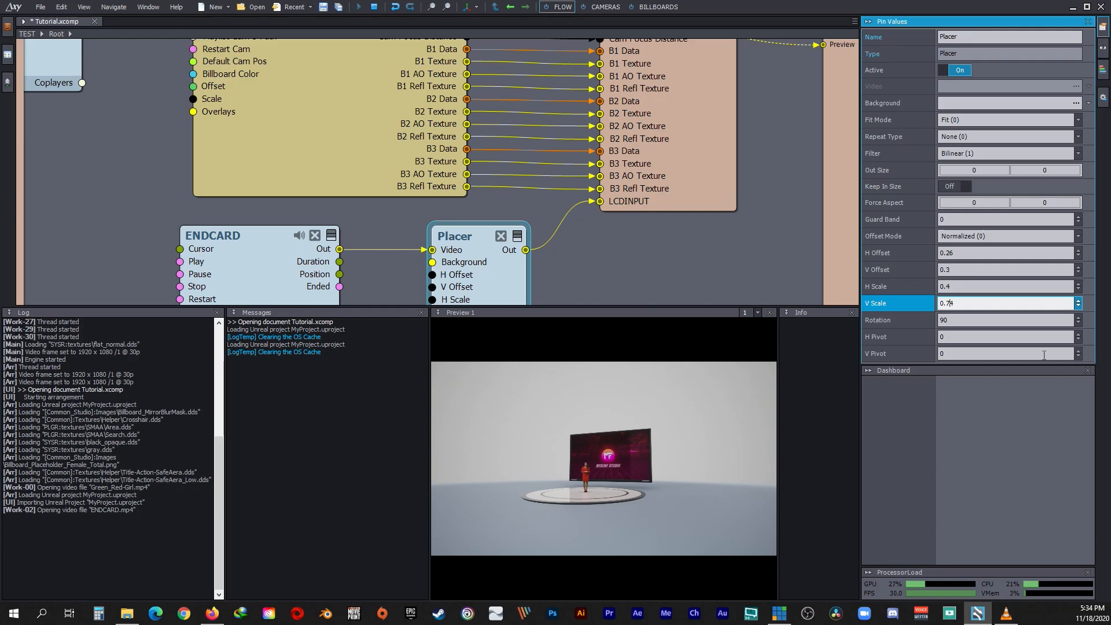
pyautogui.click(776, 272)
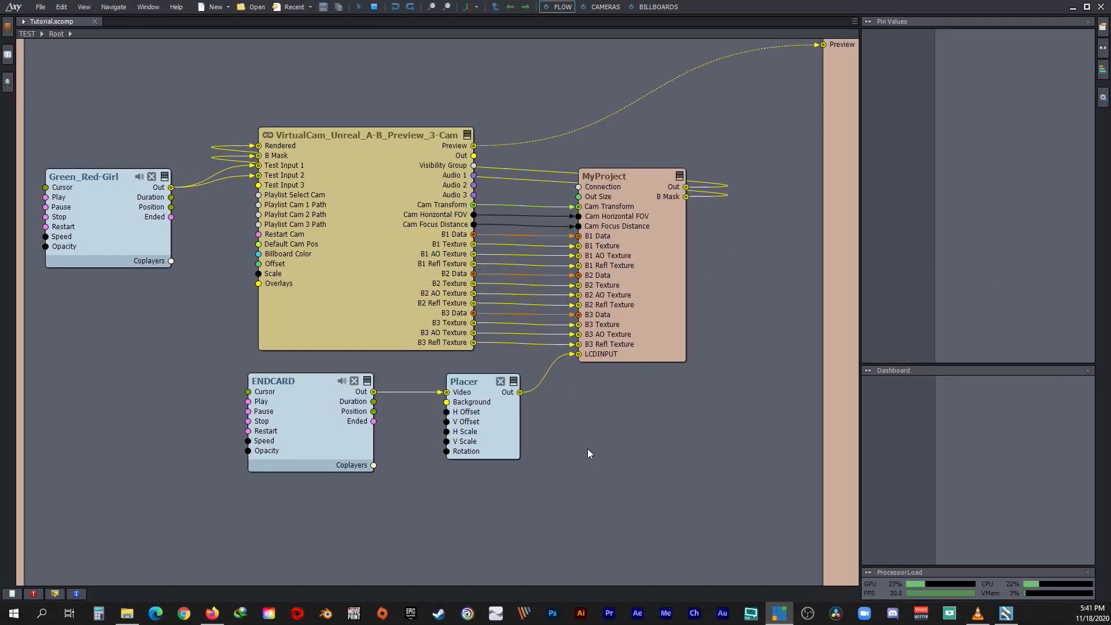
# Step: Move the ENDCARD and Placer modules to make room, and add the Transmission_Noise_Kit compound beside the Placer
pyautogui.moveTo(278, 379); pyautogui.dragTo(258, 377)
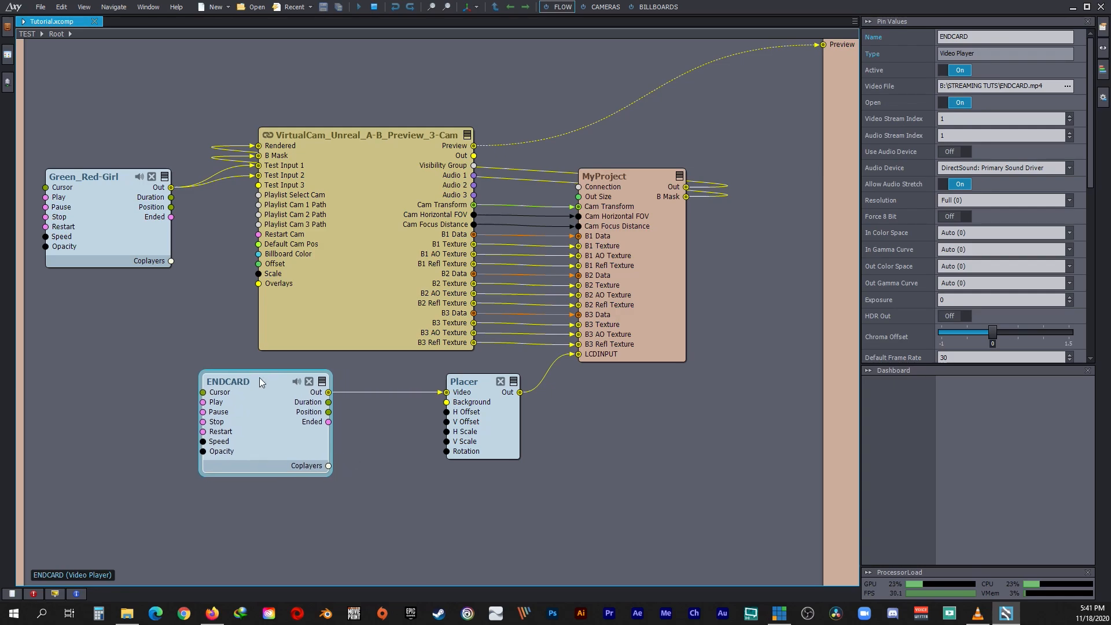
pyautogui.moveTo(479, 385); pyautogui.dragTo(406, 387)
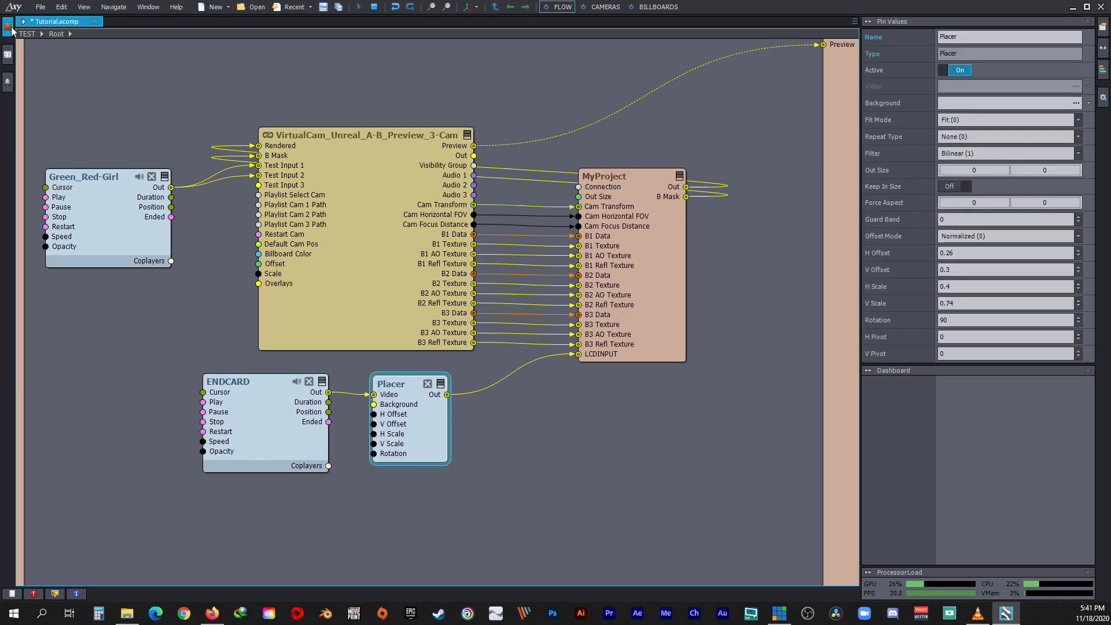
pyautogui.click(7, 27)
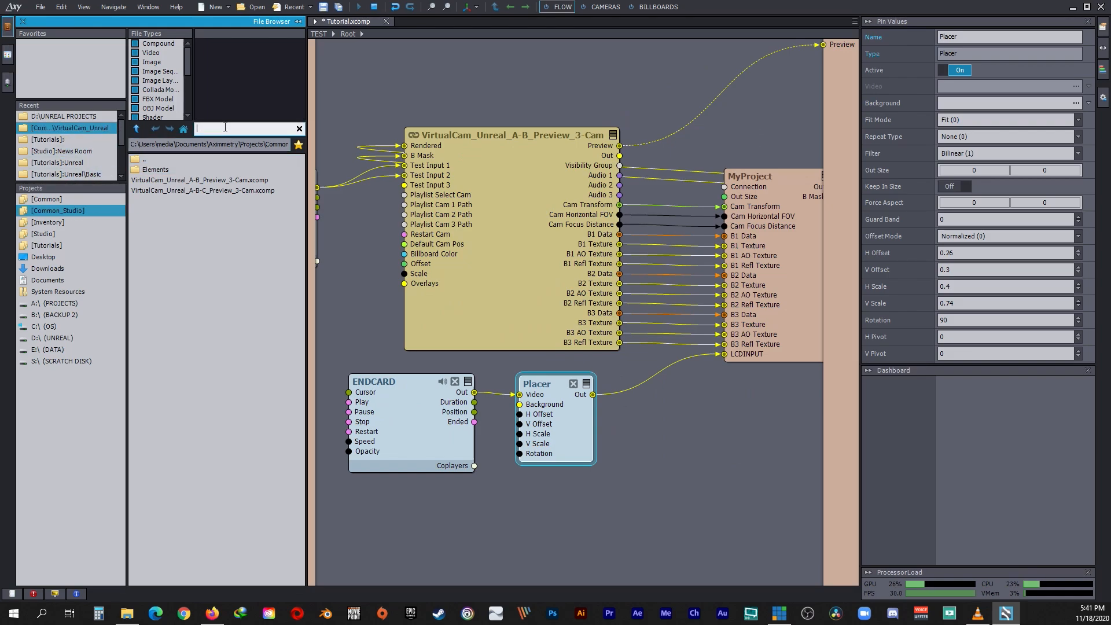
pyautogui.write('trans')
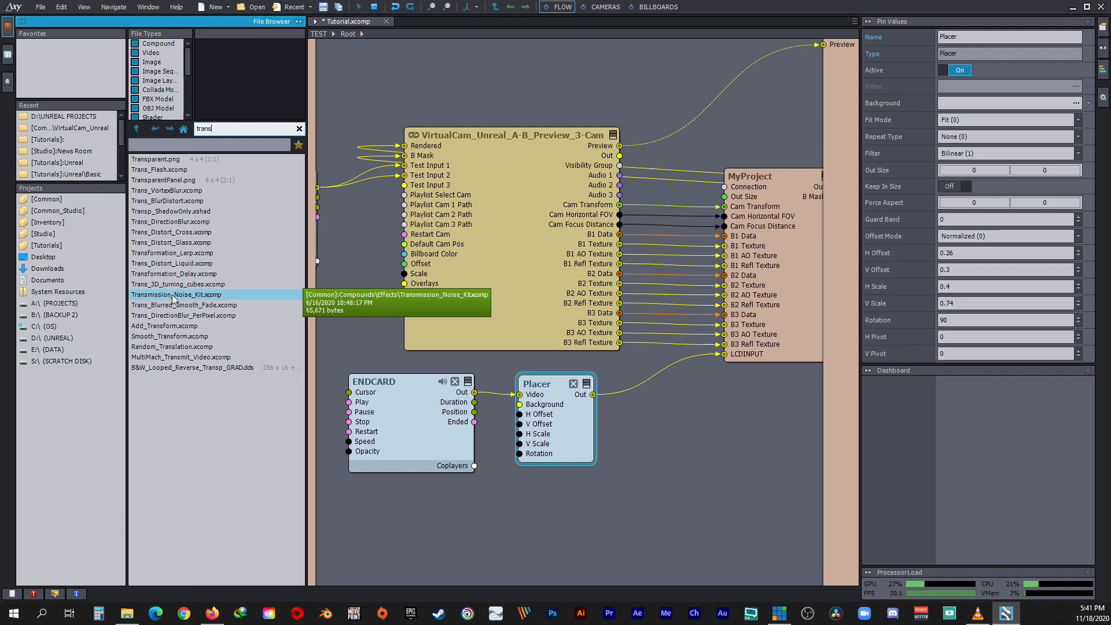
pyautogui.moveTo(173, 296); pyautogui.dragTo(823, 457)
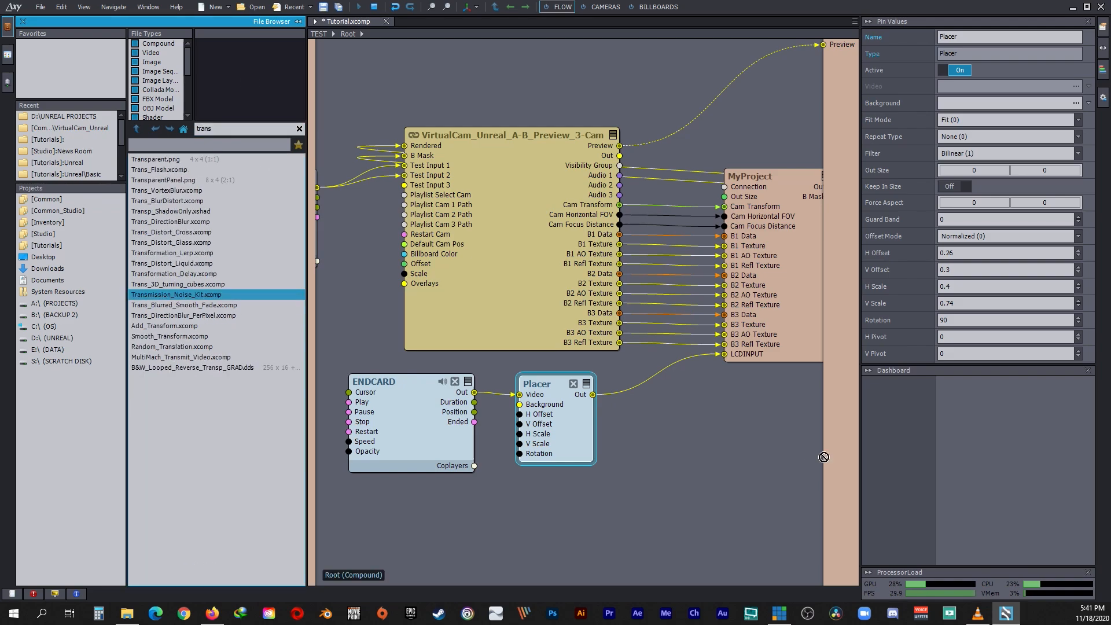
pyautogui.moveTo(680, 431); pyautogui.dragTo(680, 428)
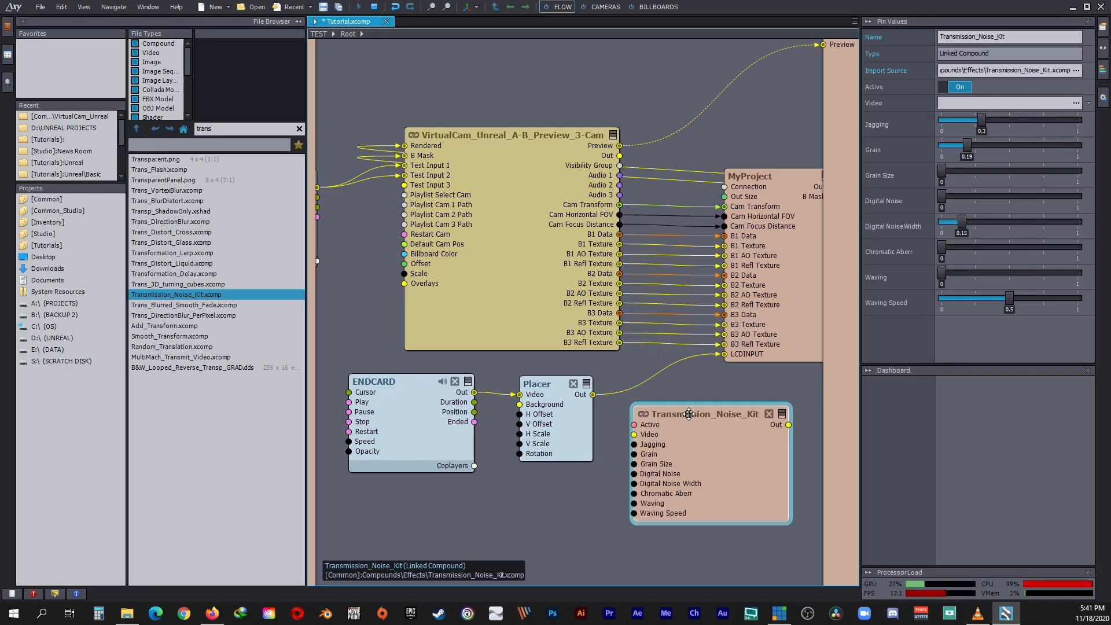
pyautogui.click(297, 21)
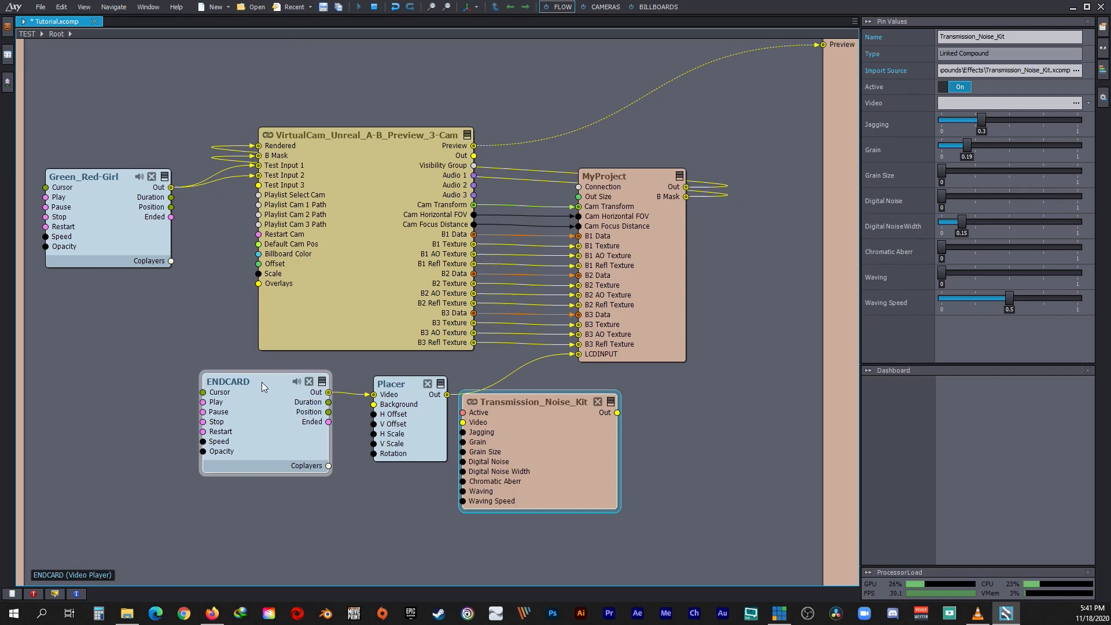
# Step: Rearrange the modules and route the Placer's output through the Transmission_Noise_Kit's Video input into MyProject's LCDINPUT
pyautogui.moveTo(261, 382); pyautogui.dragTo(139, 383)
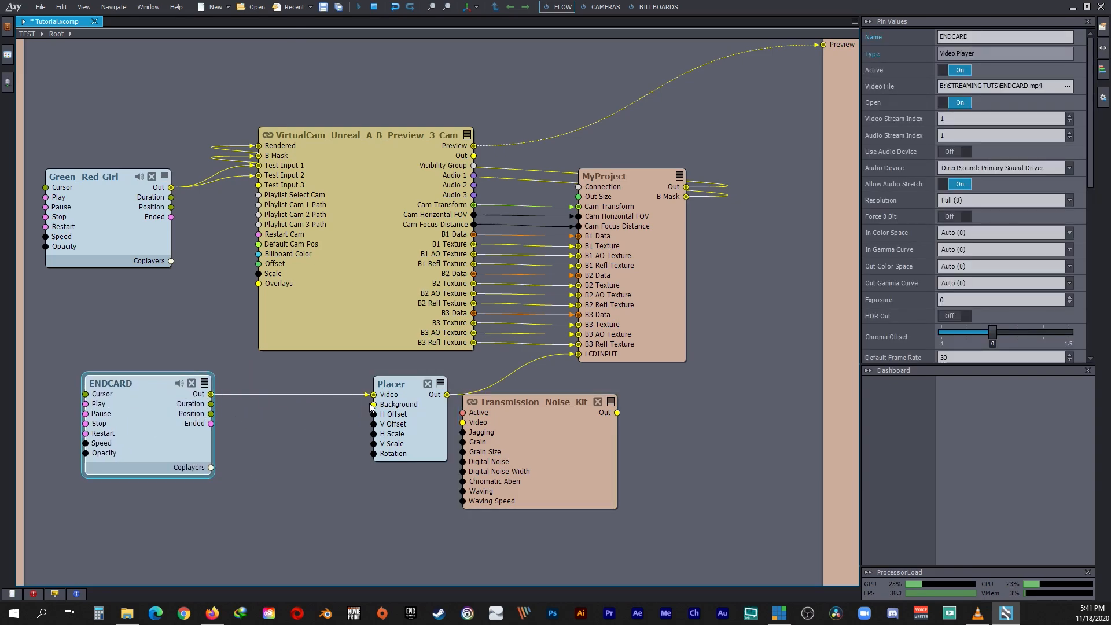
pyautogui.moveTo(407, 388); pyautogui.dragTo(465, 423)
pyautogui.moveTo(529, 412); pyautogui.dragTo(444, 398)
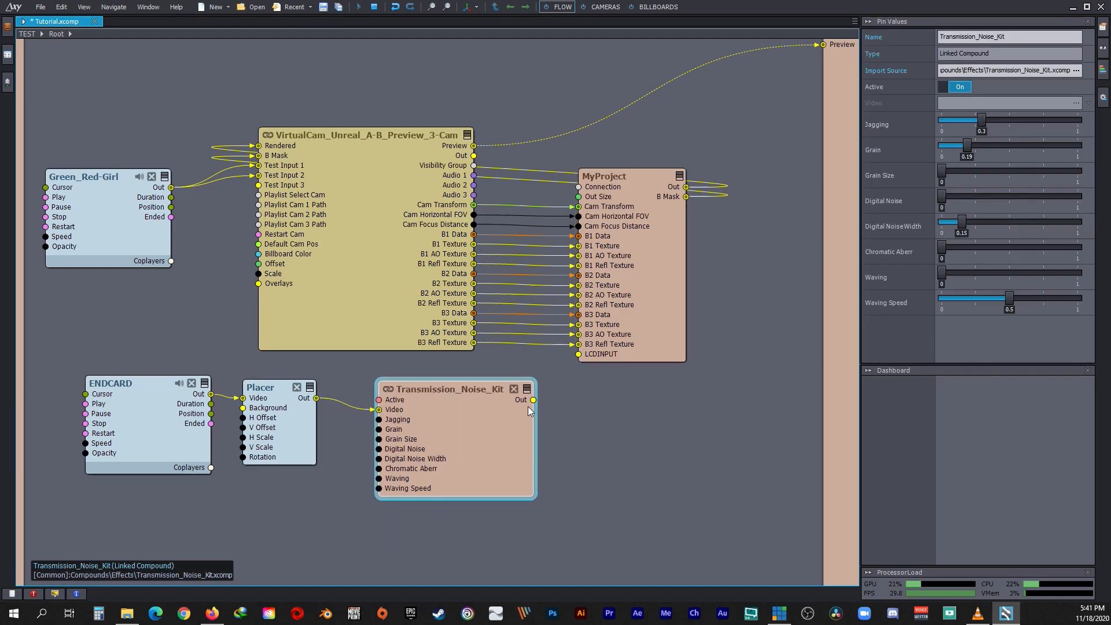
pyautogui.moveTo(577, 365); pyautogui.dragTo(578, 354)
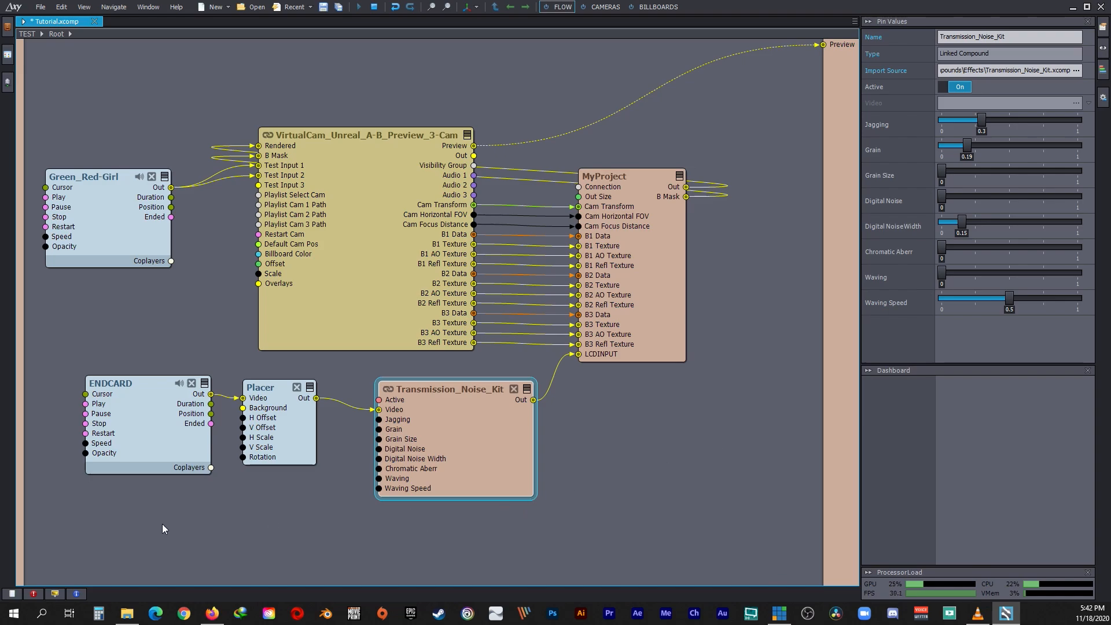
# Step: Show the scene preview below the flow graph and enlarge it in height and width
pyautogui.click(16, 594)
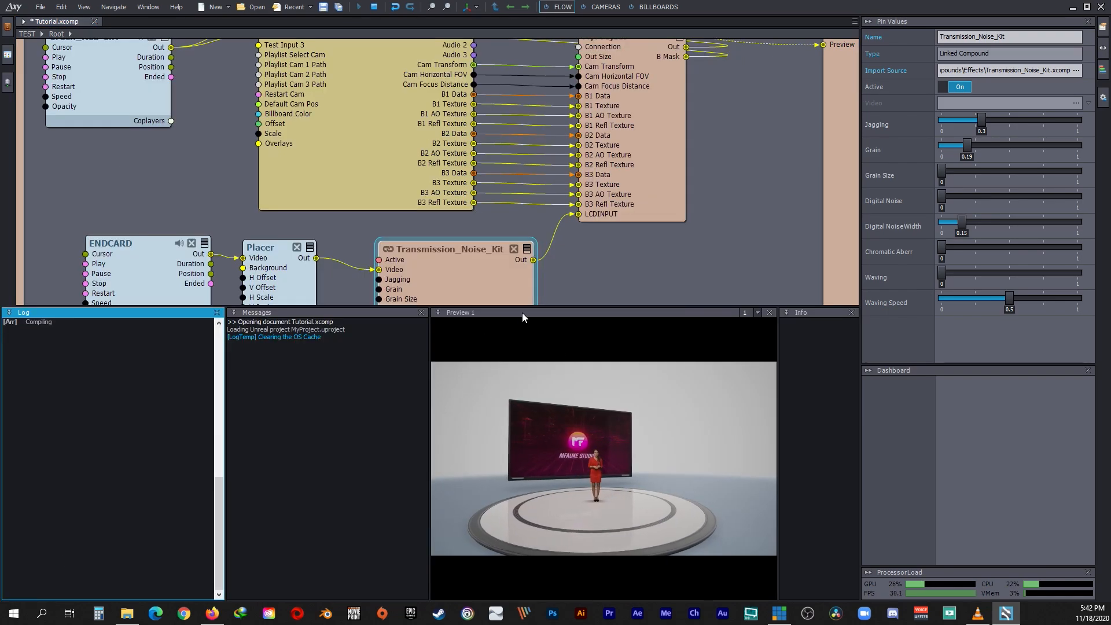
pyautogui.moveTo(535, 302); pyautogui.dragTo(535, 178)
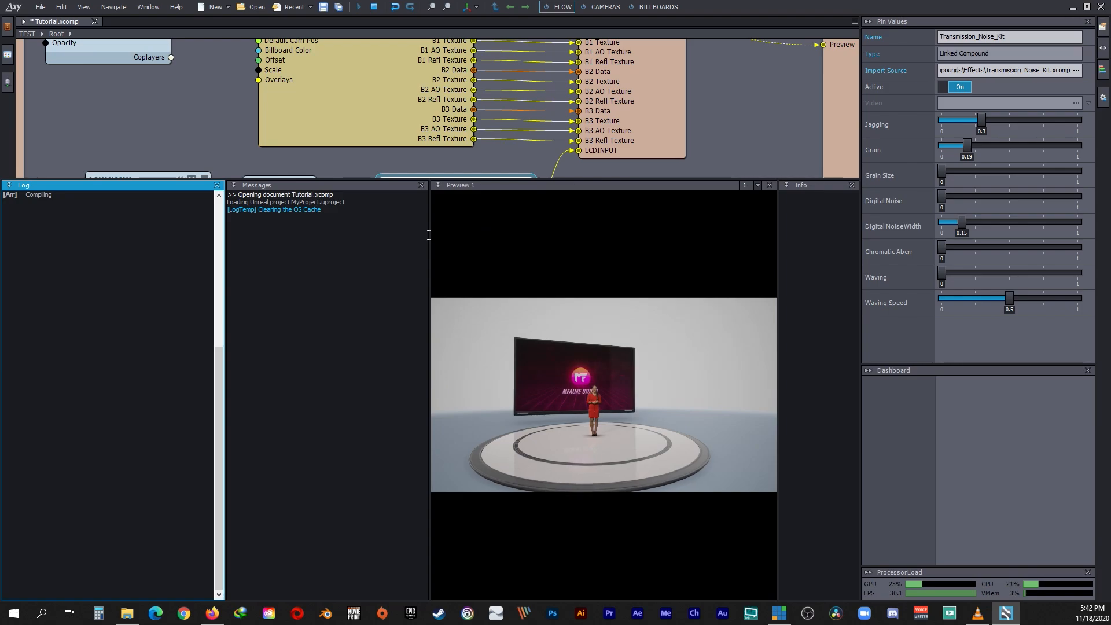
pyautogui.moveTo(429, 233); pyautogui.dragTo(322, 254)
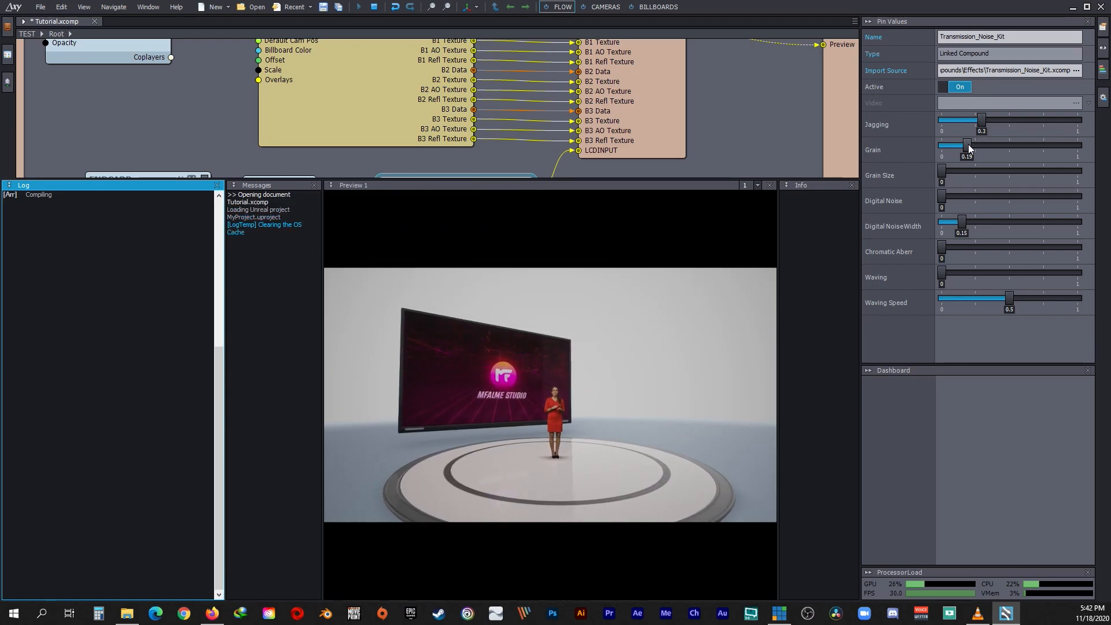
# Step: Set the Transmission_Noise_Kit's Grain to 0, Digital Noise to 0.14, Digital Noise Width to 0.1 and Chromatic Aberr to 0.17
pyautogui.moveTo(969, 148); pyautogui.dragTo(955, 148)
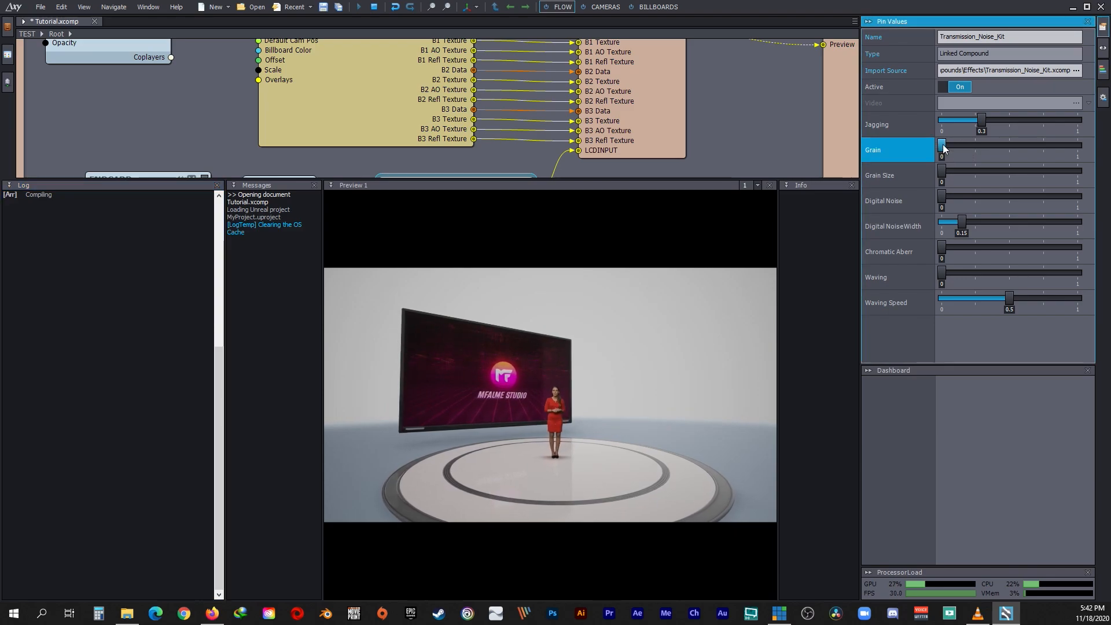
pyautogui.moveTo(942, 197); pyautogui.dragTo(947, 197)
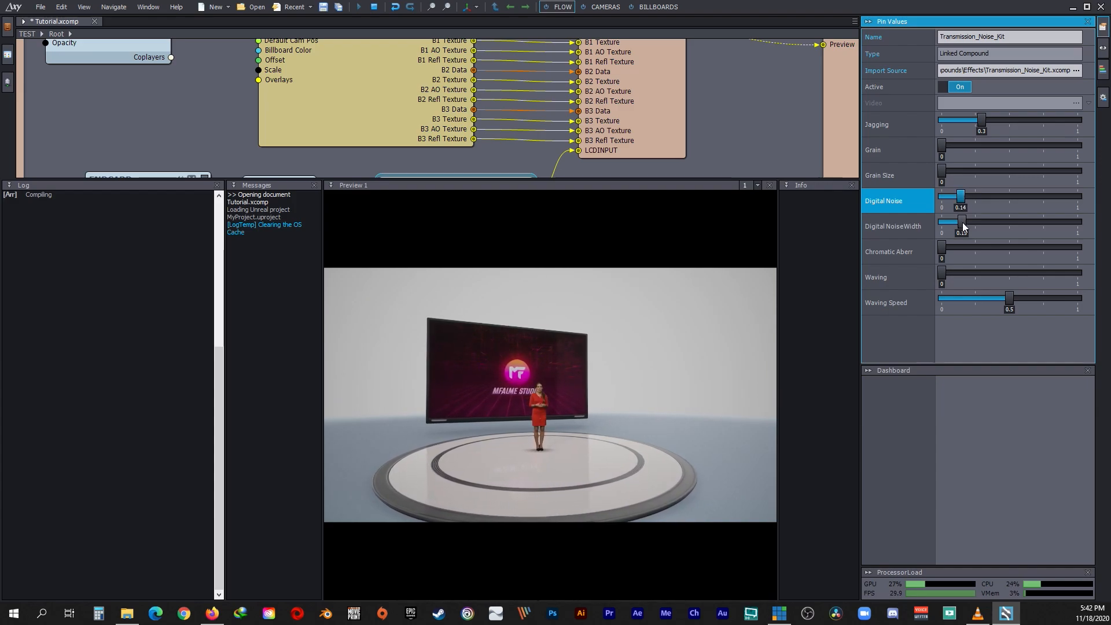
pyautogui.moveTo(964, 225)
pyautogui.mouseDown()
pyautogui.moveTo(948, 249)
pyautogui.moveTo(965, 247)
pyautogui.mouseUp()
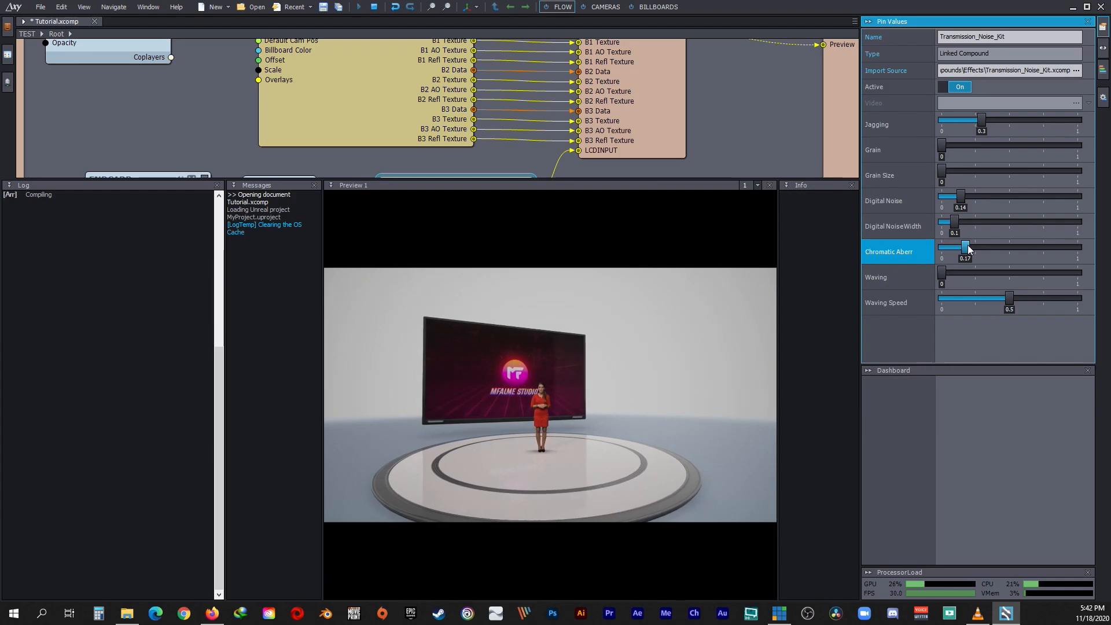
# Step: Set the noise effect's Waving to 0.01, Waving Speed to 0.02, Jagging to 0.2 and Digital Noise to 0.19
pyautogui.moveTo(940, 275); pyautogui.dragTo(945, 277)
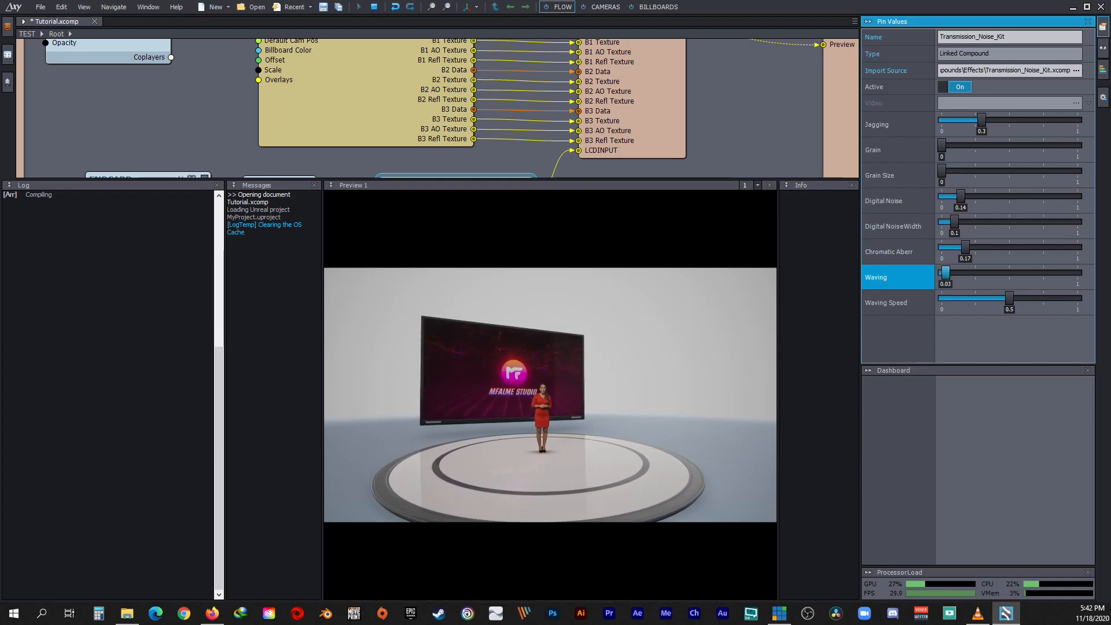
pyautogui.moveTo(945, 278); pyautogui.dragTo(944, 278)
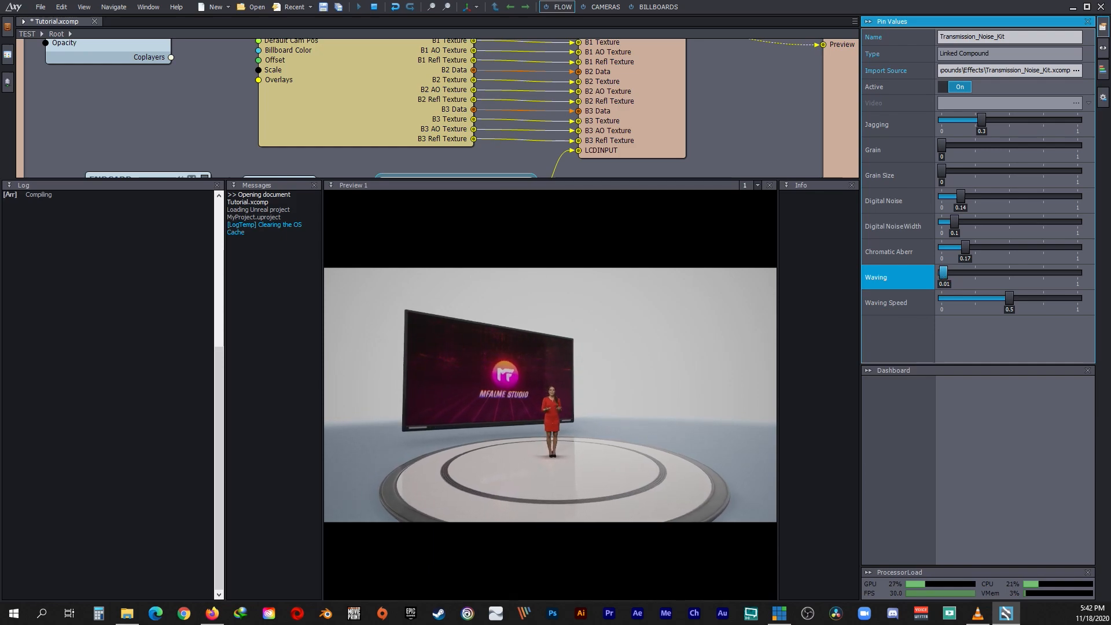
pyautogui.click(944, 298)
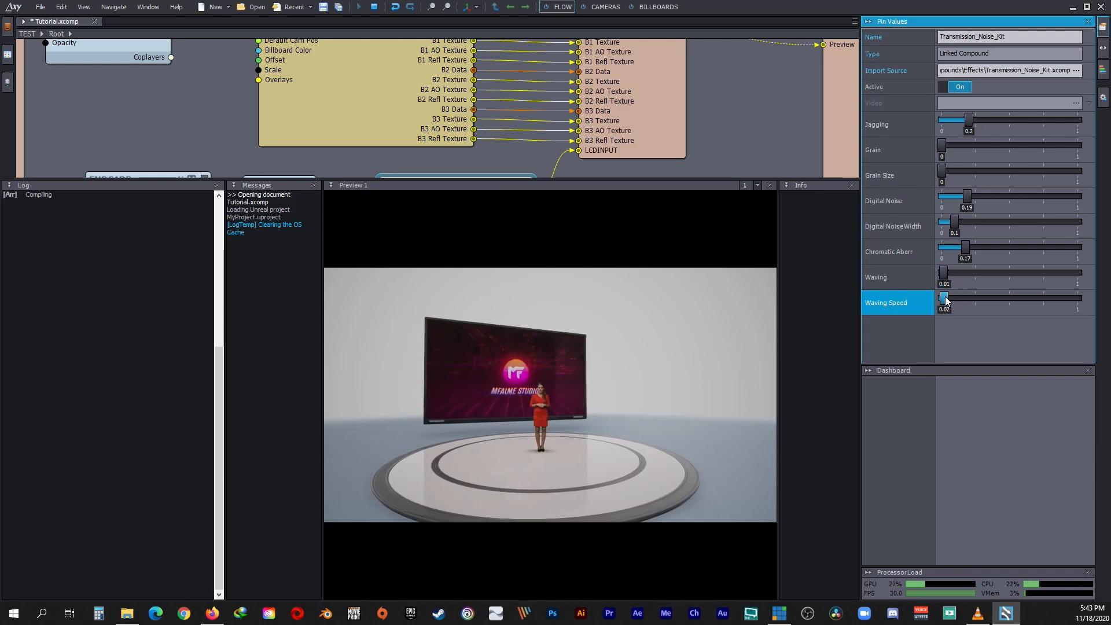